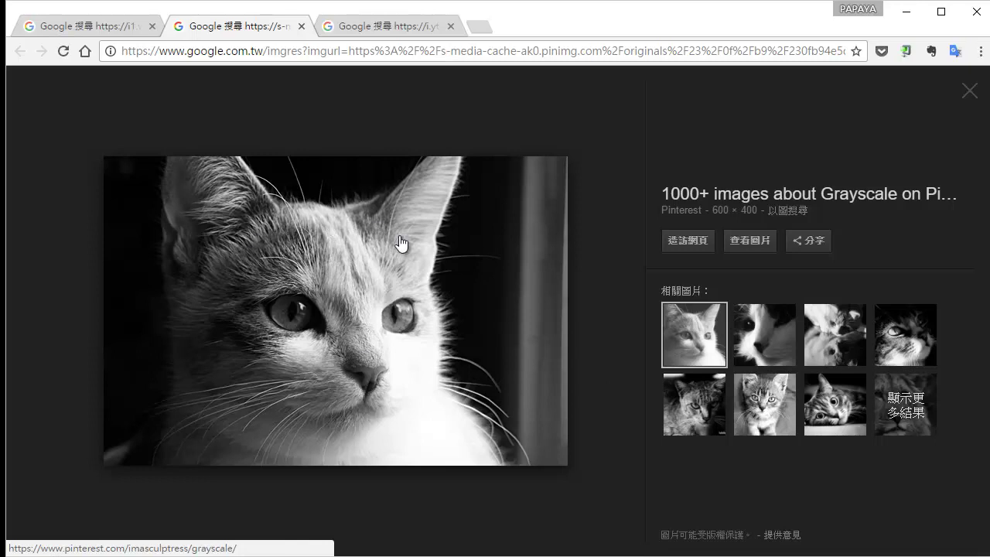
# Switch to the next browser tab's grayscale blue-eyed cat example.
pyautogui.hotkey('ctrl', 'Tab')
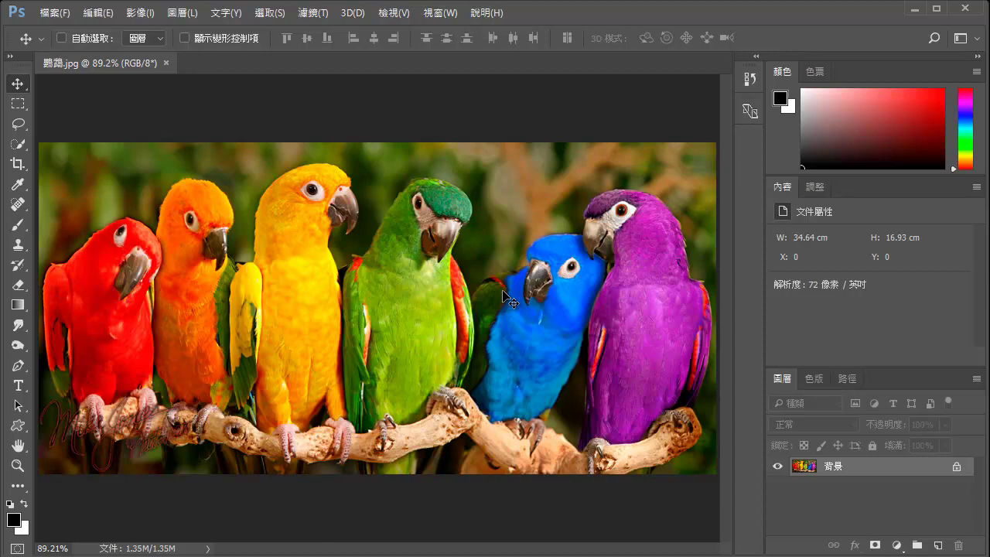
pyautogui.click(144, 14)
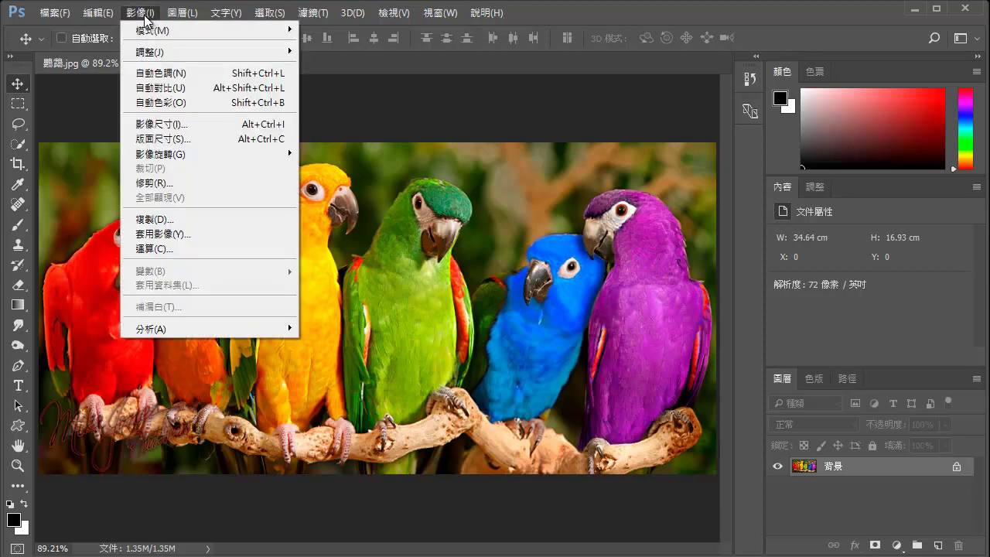
pyautogui.moveTo(207, 51)
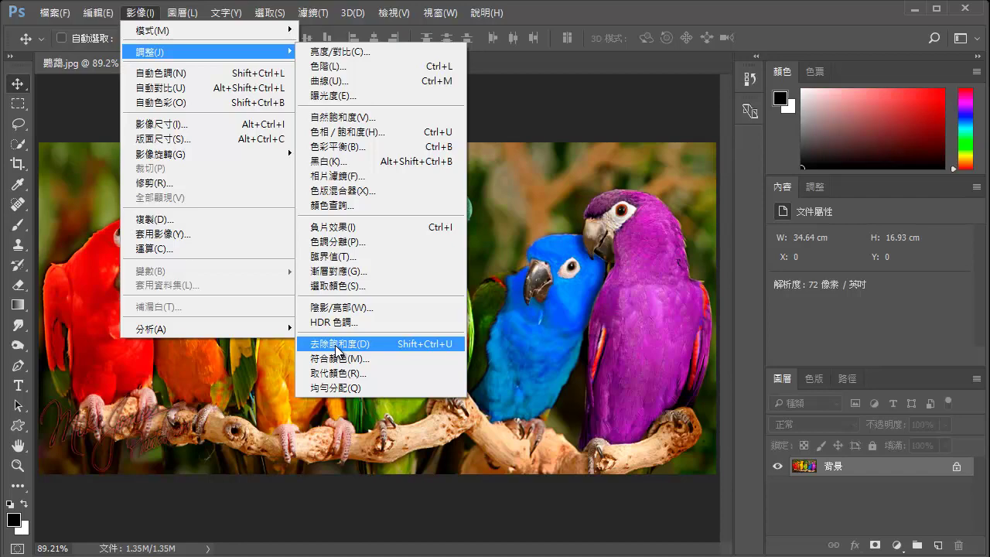
pyautogui.click(338, 350)
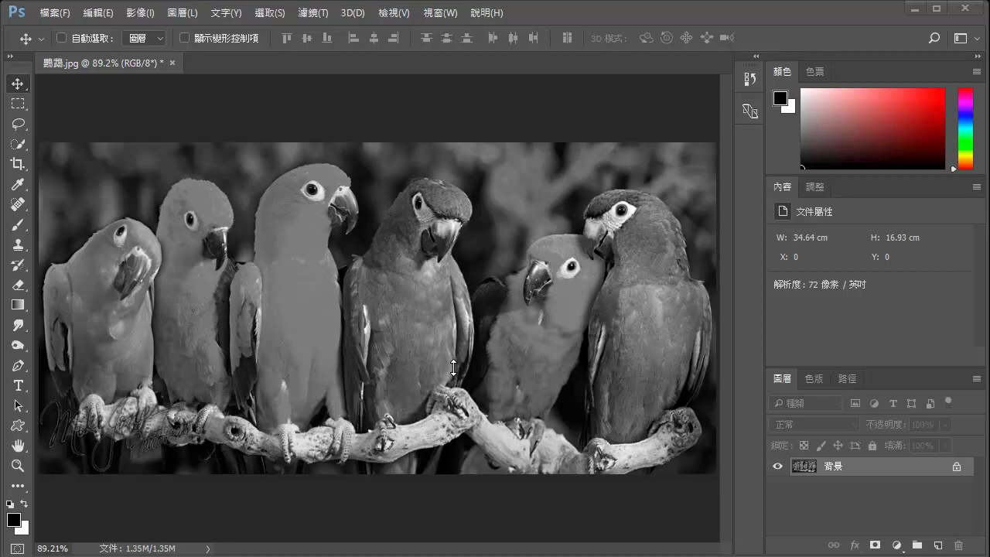
pyautogui.click(98, 14)
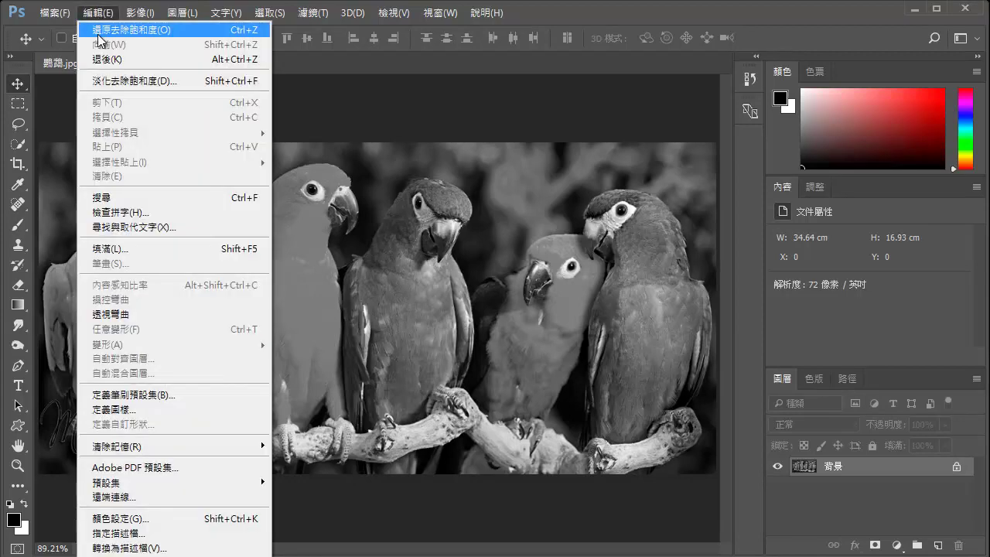
pyautogui.click(100, 35)
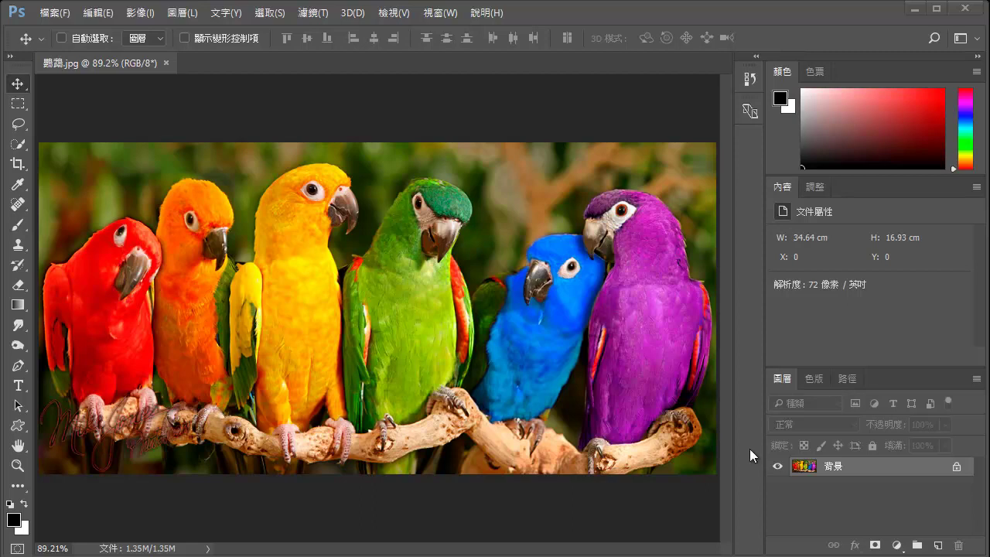
pyautogui.click(817, 190)
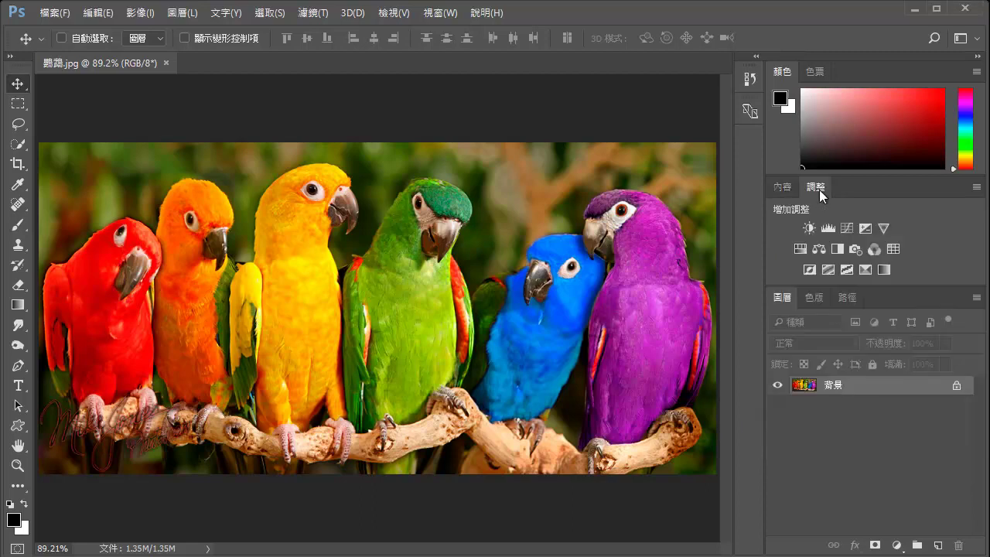
pyautogui.click(799, 251)
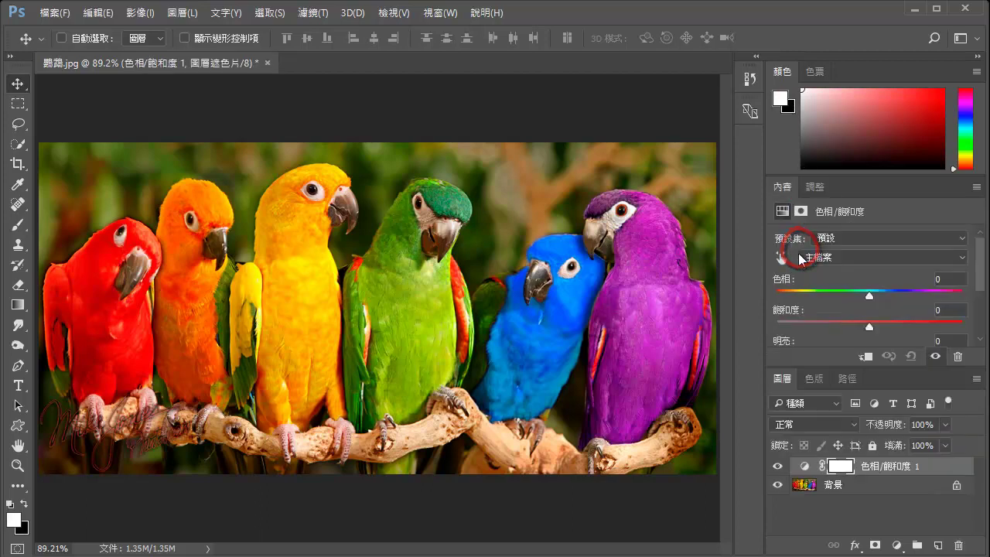
pyautogui.moveTo(867, 176); pyautogui.dragTo(867, 166)
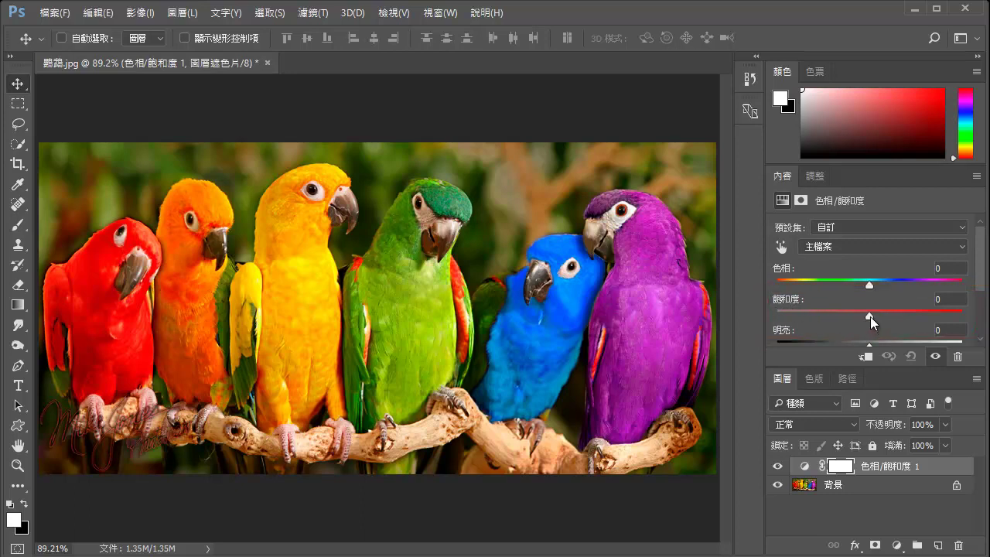
pyautogui.moveTo(870, 316); pyautogui.dragTo(770, 314)
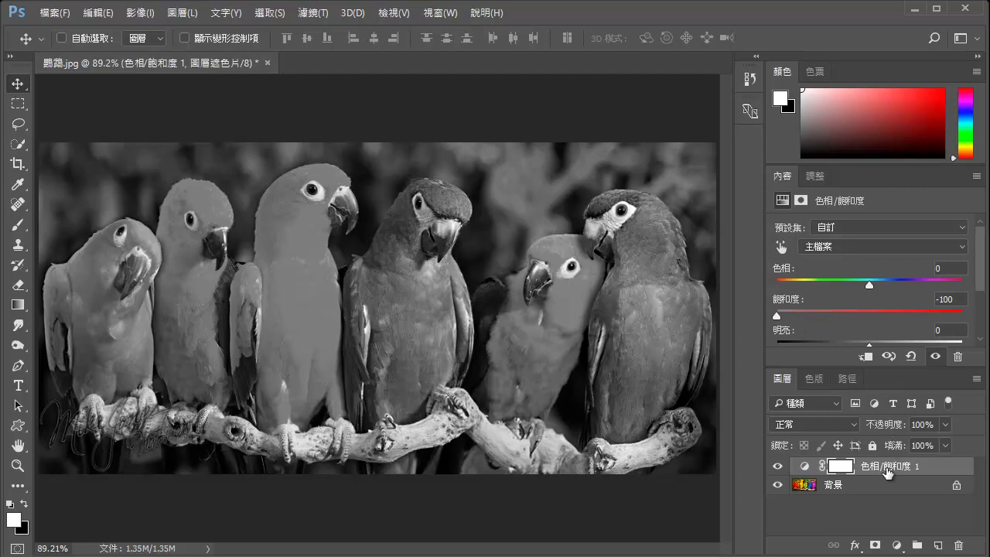
pyautogui.moveTo(886, 472); pyautogui.dragTo(959, 543)
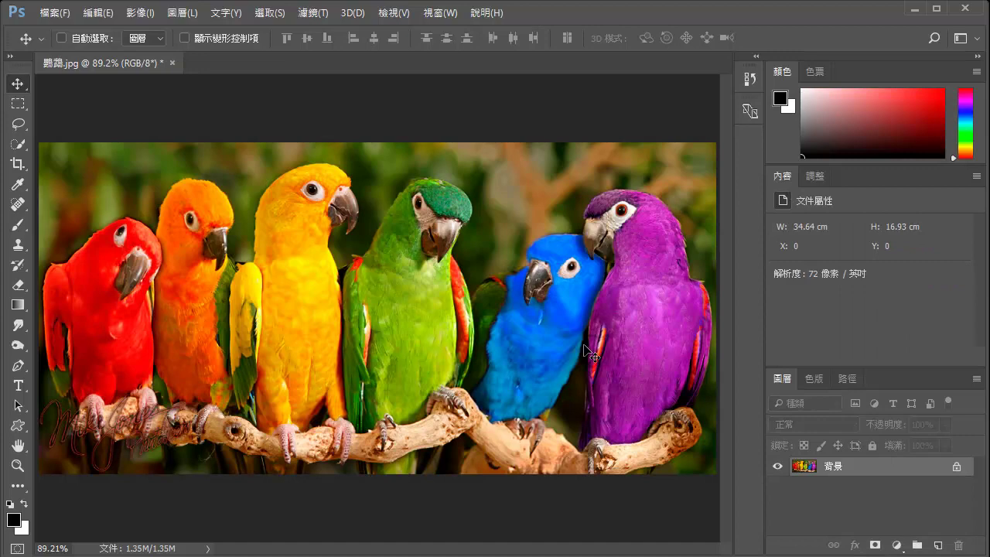
pyautogui.click(817, 177)
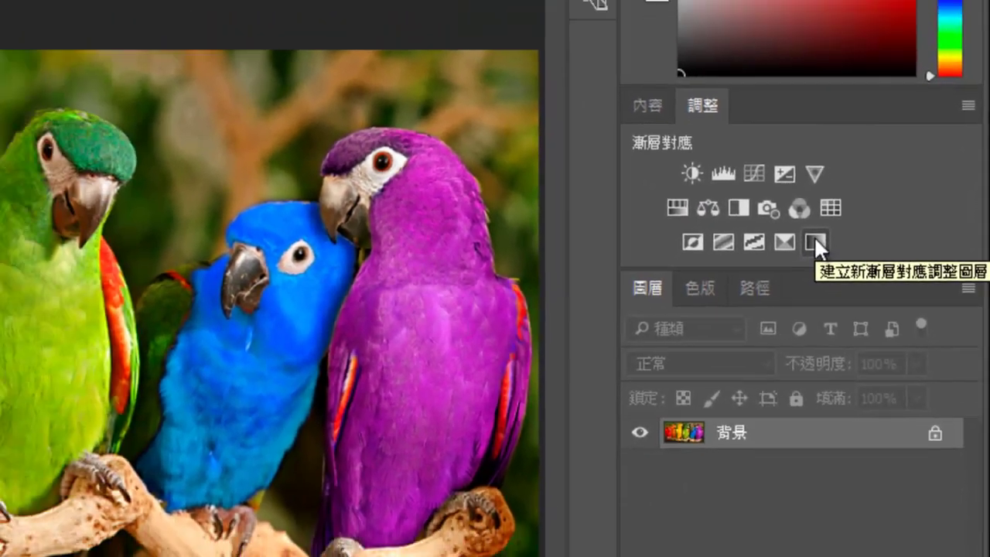
pyautogui.click(781, 232)
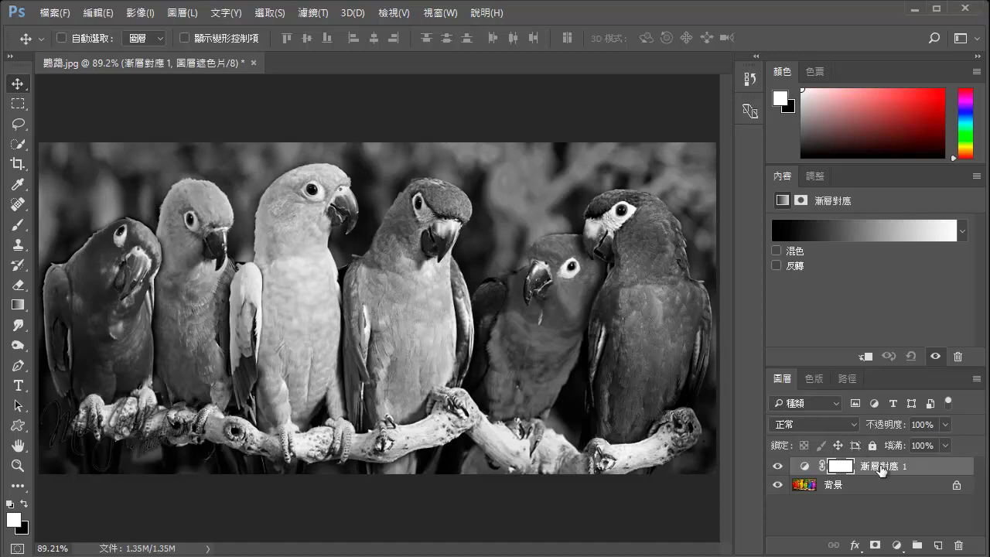
pyautogui.moveTo(878, 465)
pyautogui.mouseDown()
pyautogui.moveTo(926, 501)
pyautogui.moveTo(958, 545)
pyautogui.mouseUp()
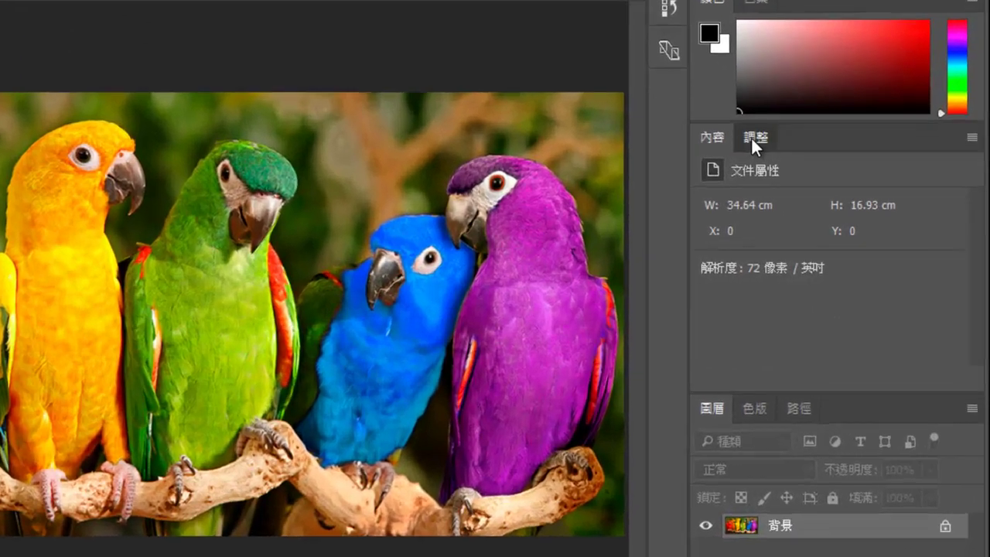
# Add a Black & White adjustment layer to the parrots, compare it on and off, and raise Yellows to 106.
pyautogui.click(818, 175)
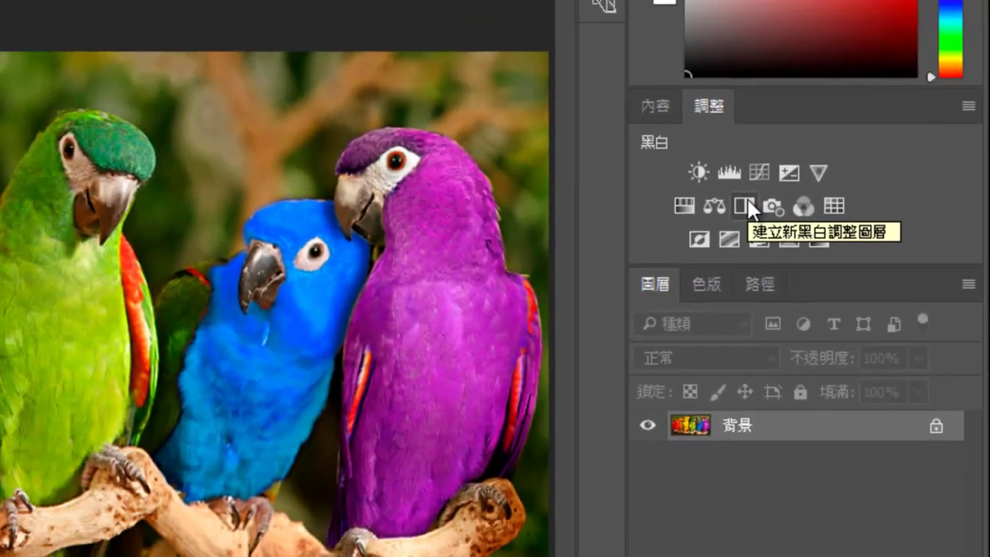
pyautogui.click(702, 189)
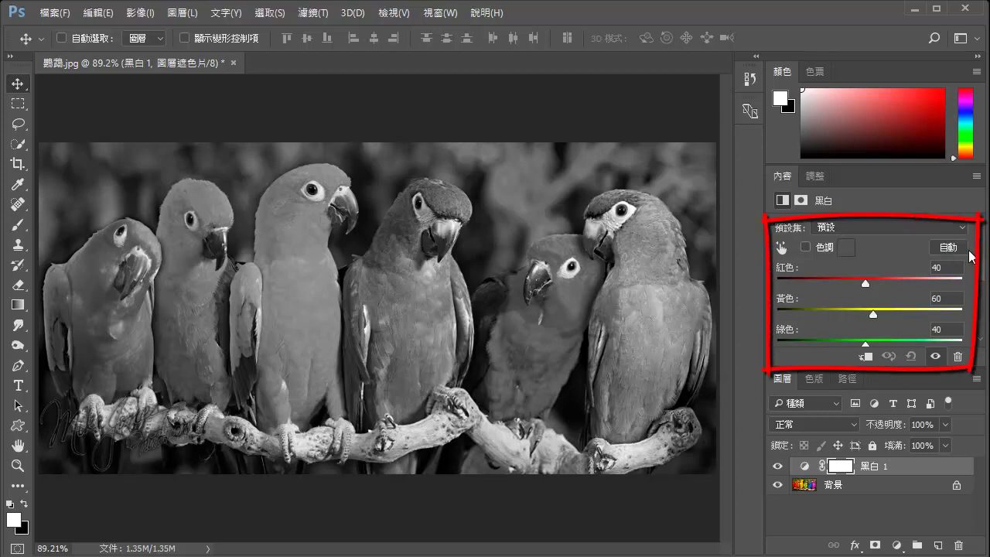
pyautogui.moveTo(983, 256)
pyautogui.mouseDown()
pyautogui.moveTo(976, 294)
pyautogui.moveTo(976, 246)
pyautogui.mouseUp()
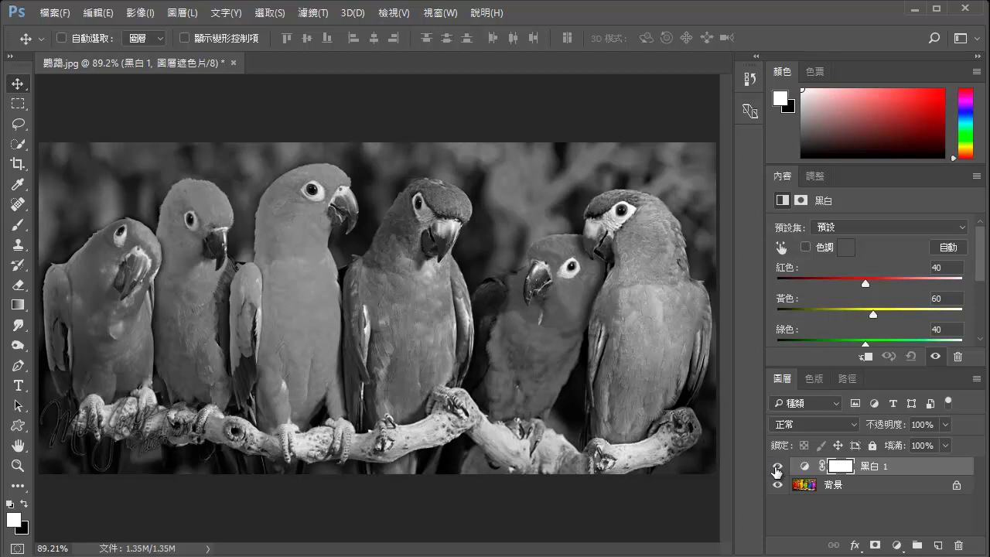
pyautogui.click(777, 467)
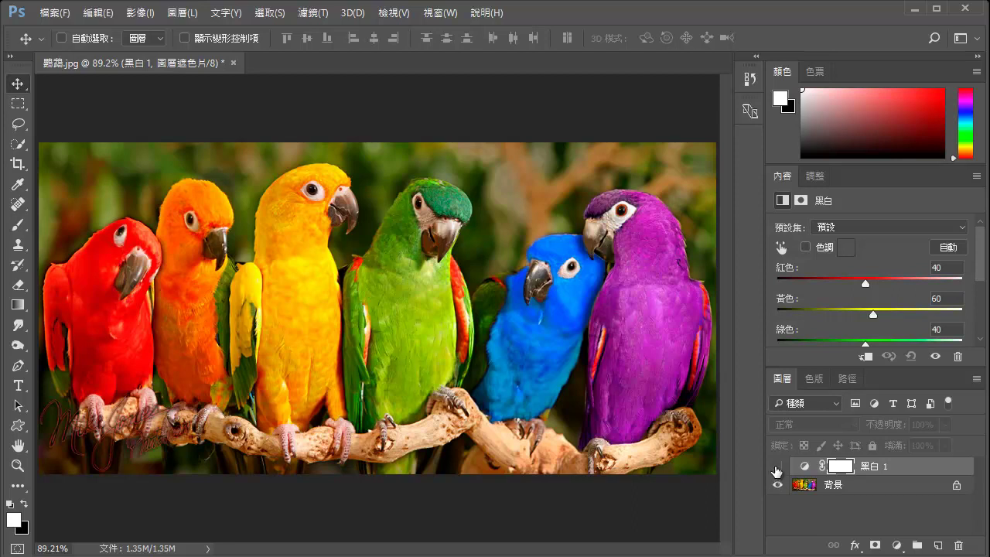
pyautogui.click(777, 467)
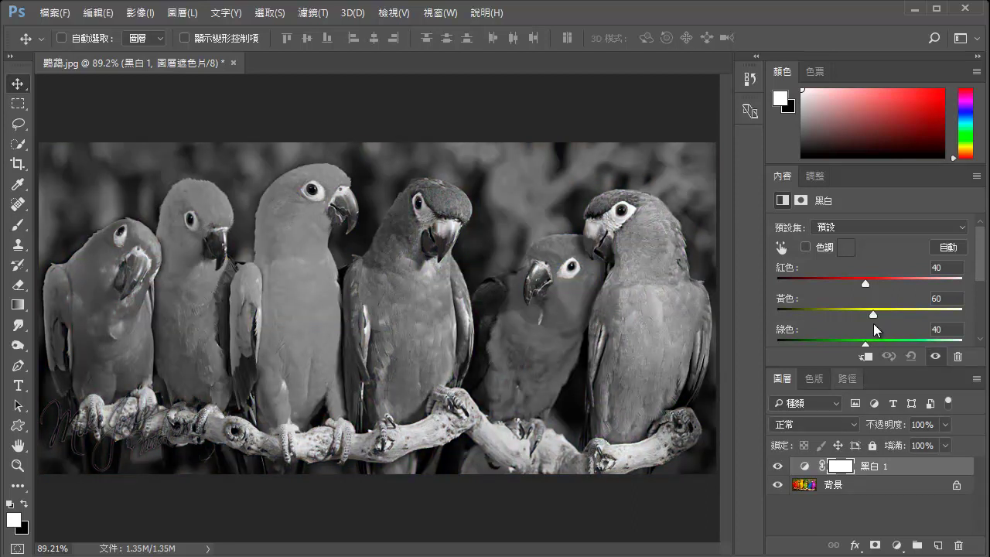
pyautogui.moveTo(873, 313); pyautogui.dragTo(890, 318)
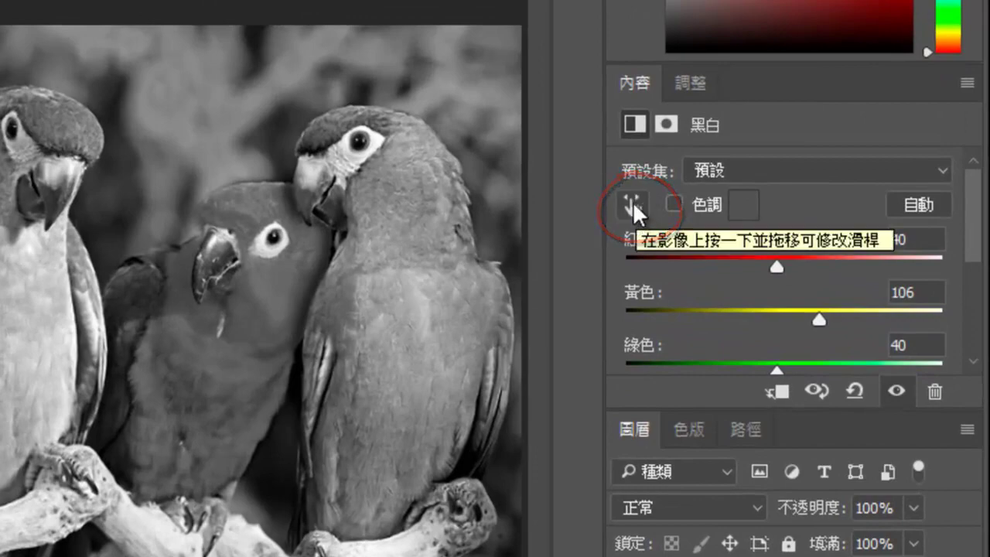
# Drag on the image with the targeted adjustment to darken the yellow and blue parrots, leaving Yellows at 105.
pyautogui.click(636, 203)
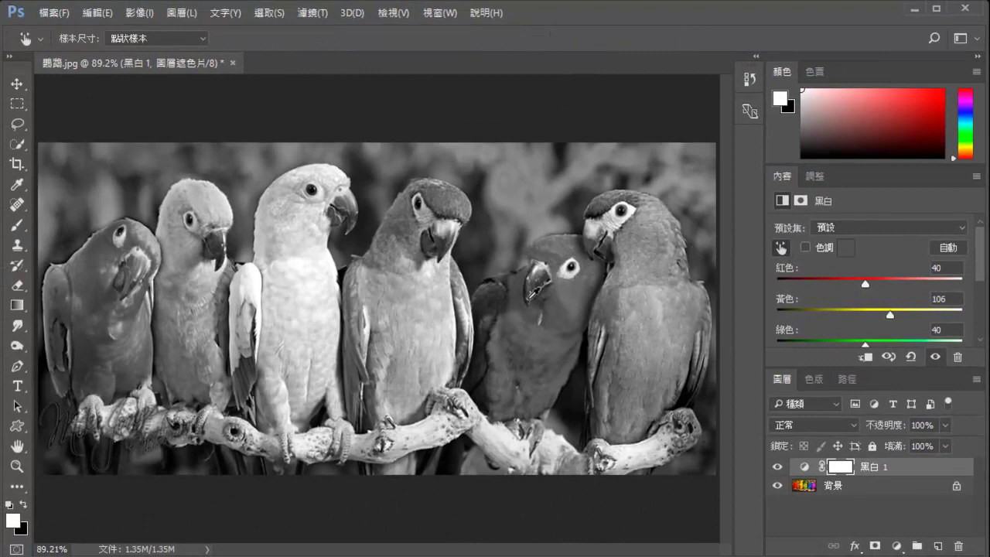
pyautogui.moveTo(541, 343)
pyautogui.mouseDown()
pyautogui.moveTo(529, 354)
pyautogui.moveTo(558, 358)
pyautogui.moveTo(533, 358)
pyautogui.mouseUp()
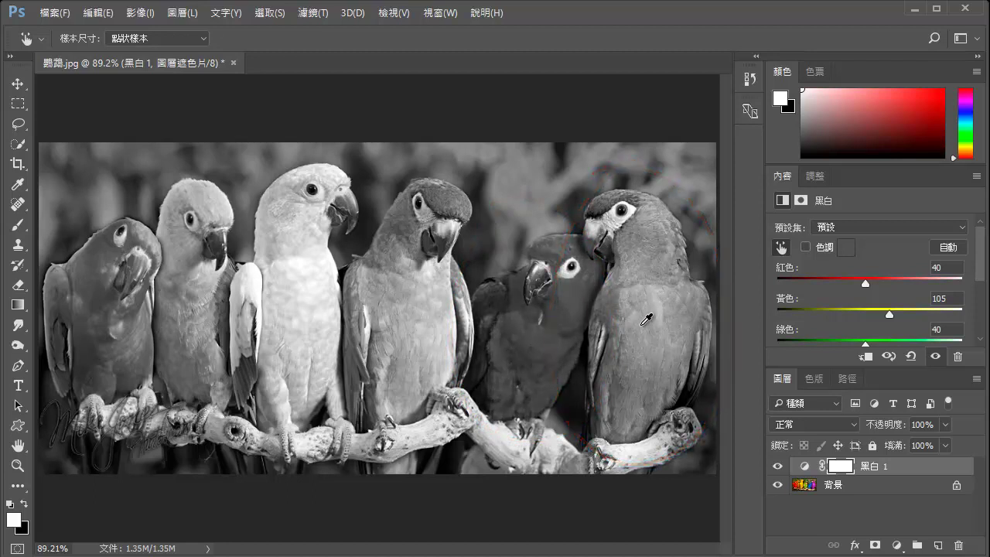
pyautogui.moveTo(651, 331); pyautogui.dragTo(679, 333)
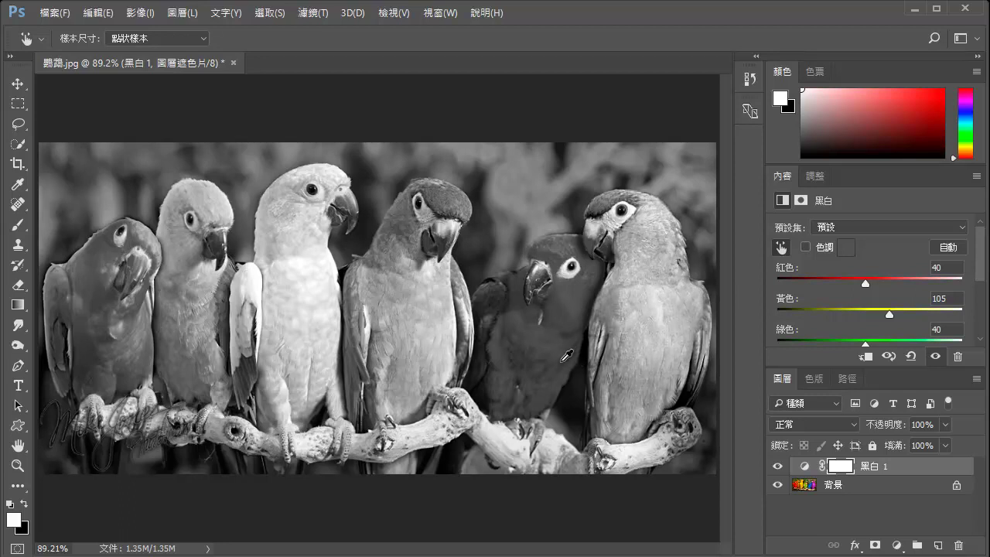
pyautogui.press('v')
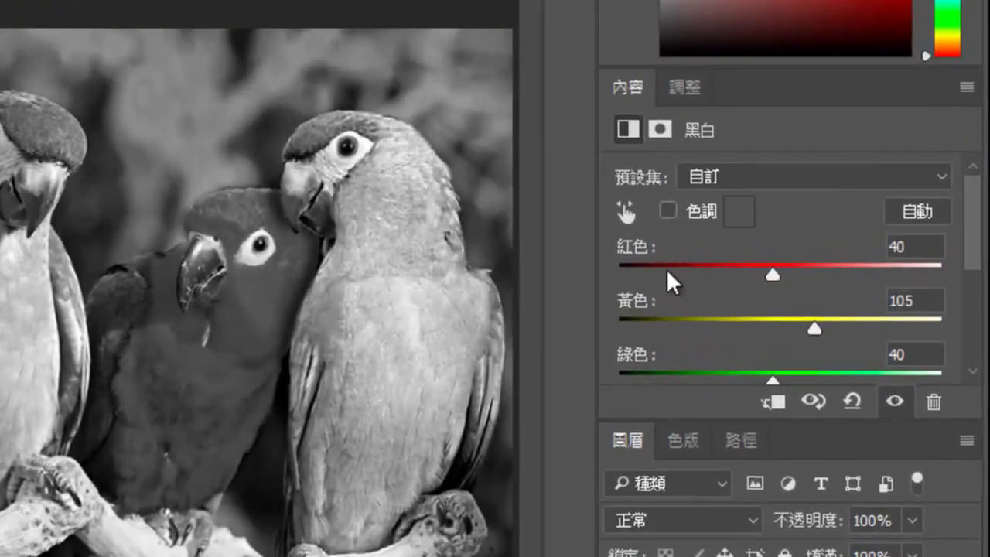
# Enable Tint on the Black & White layer and set the tint colour to muted brown 716a5a.
pyautogui.click(667, 209)
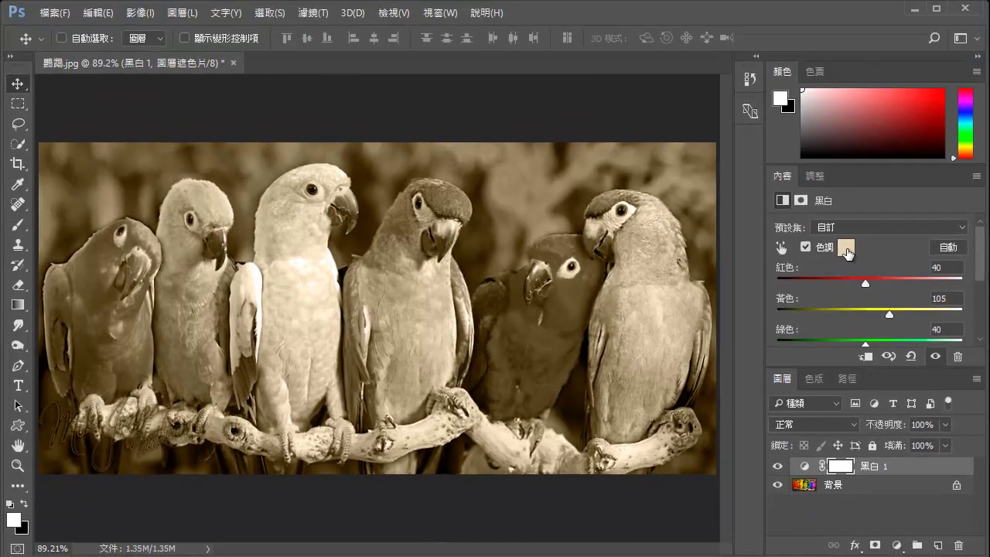
pyautogui.click(846, 249)
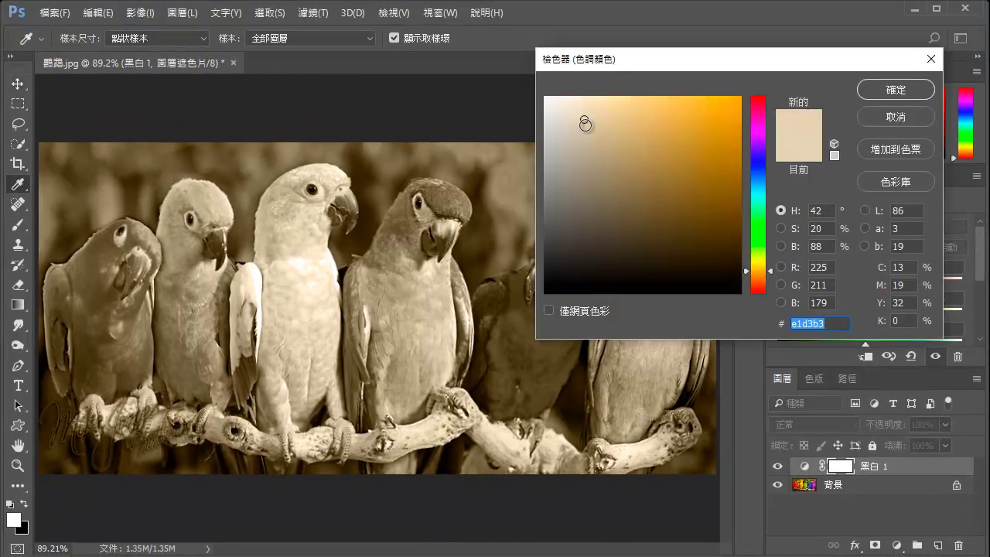
pyautogui.click(585, 128)
pyautogui.moveTo(585, 127); pyautogui.dragTo(584, 206)
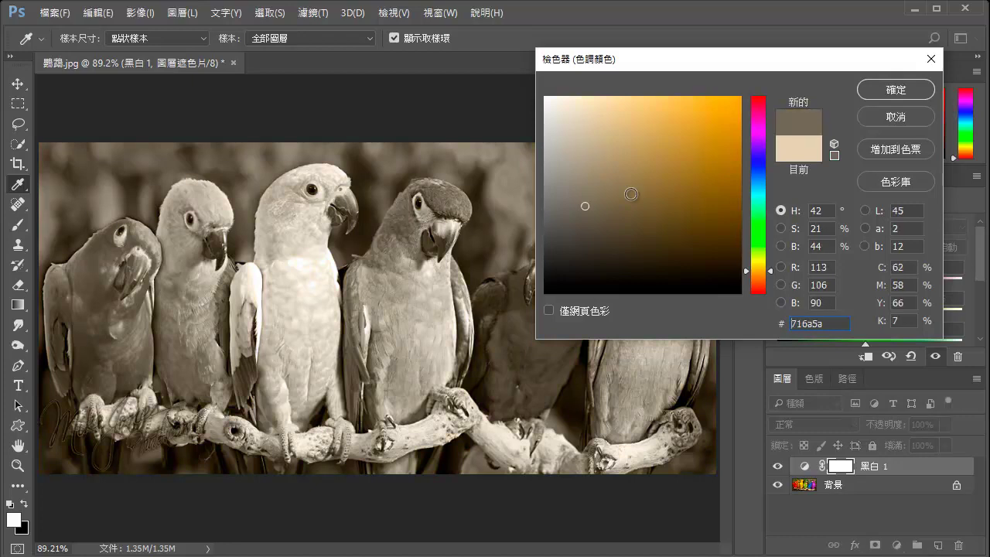
pyautogui.click(878, 91)
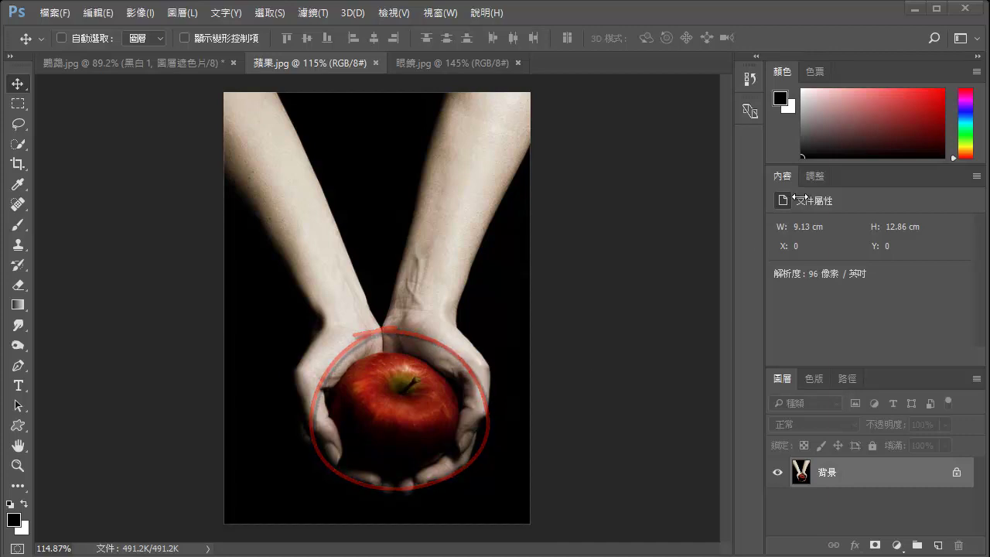
# Add a default Black & White layer (Reds 40, Yellows 60, Greens 40) to the apple photo and select its mask.
pyautogui.click(815, 177)
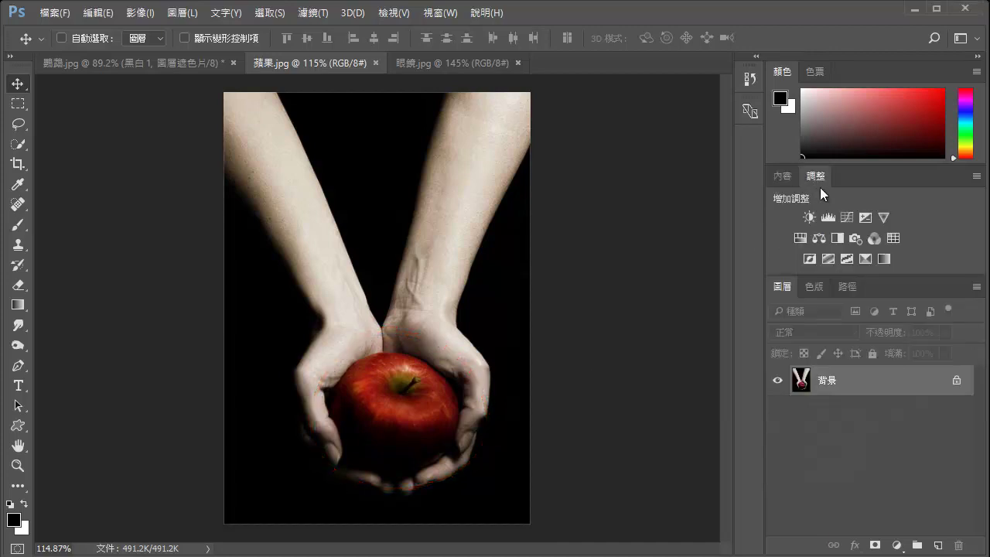
pyautogui.click(838, 242)
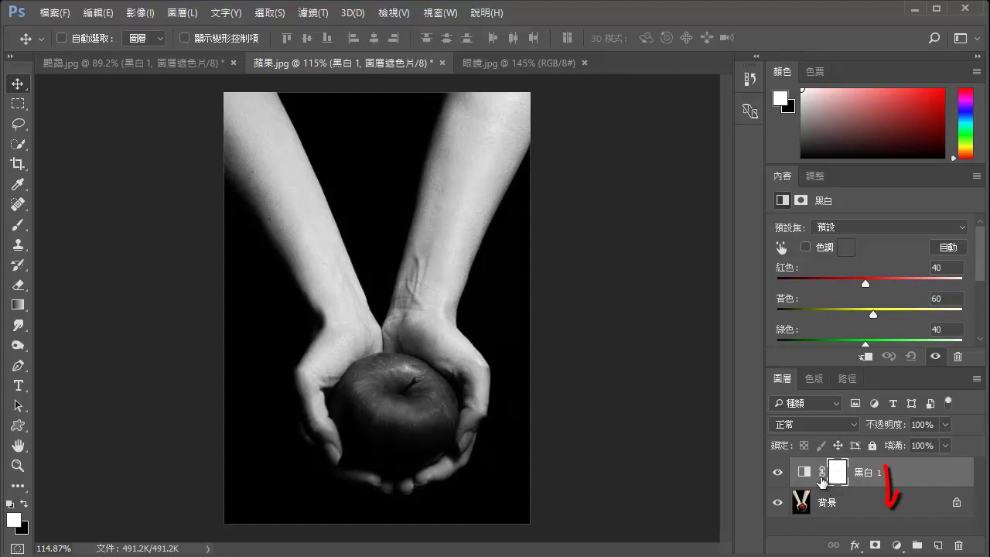
pyautogui.click(827, 506)
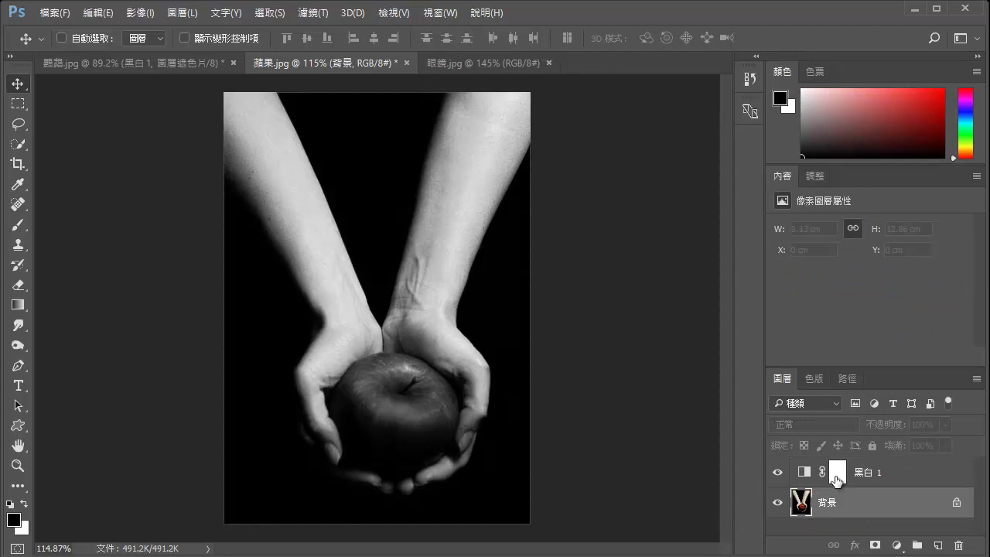
pyautogui.click(836, 481)
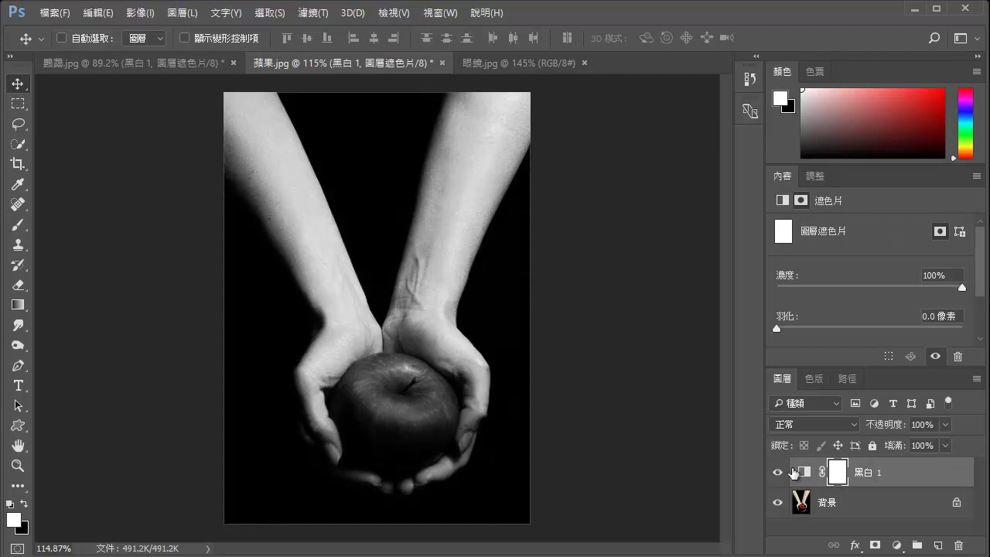
# Paint black on the Black & White mask to restore the apple's red colour.
pyautogui.click(28, 226)
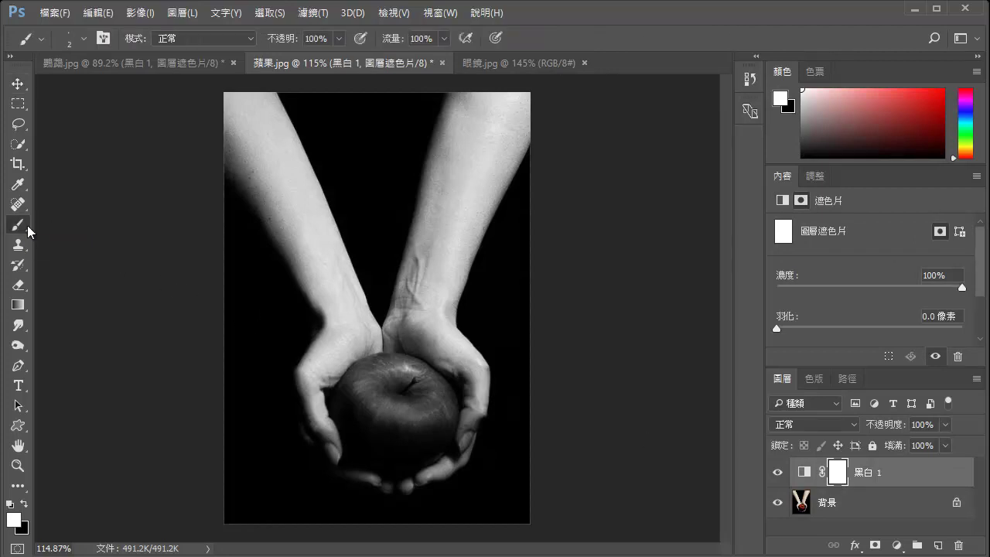
pyautogui.click(24, 502)
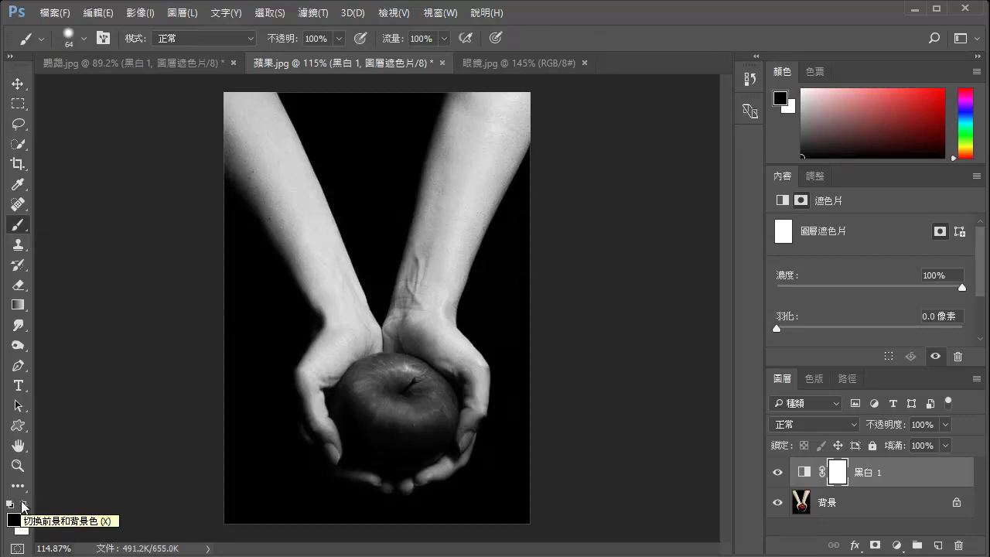
pyautogui.rightClick(294, 289)
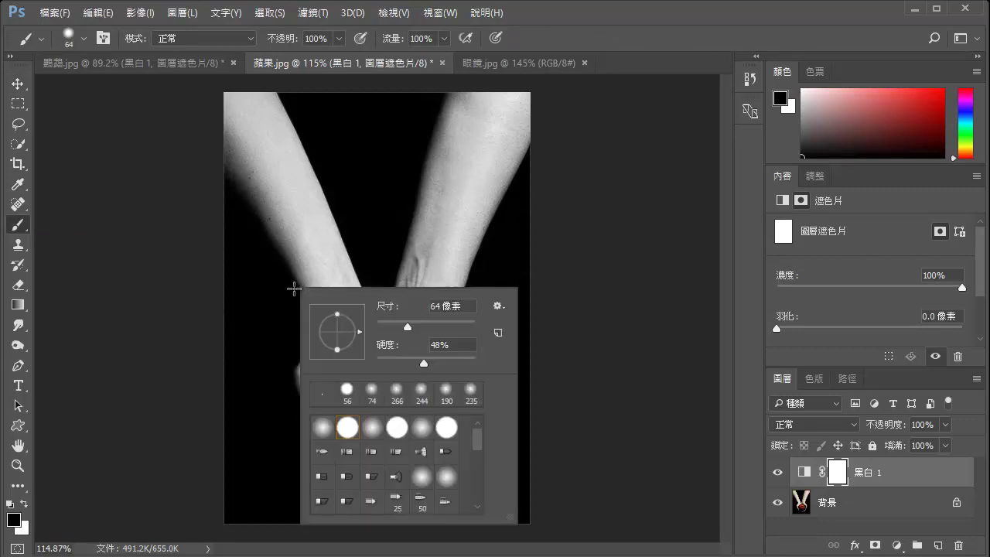
pyautogui.press('Return')
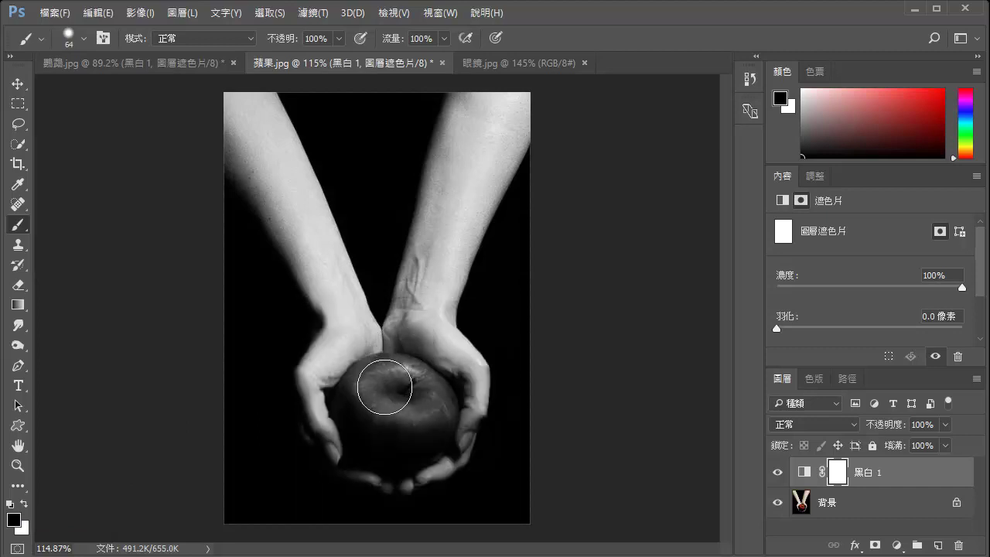
pyautogui.moveTo(384, 386)
pyautogui.mouseDown()
pyautogui.moveTo(415, 405)
pyautogui.moveTo(405, 413)
pyautogui.mouseUp()
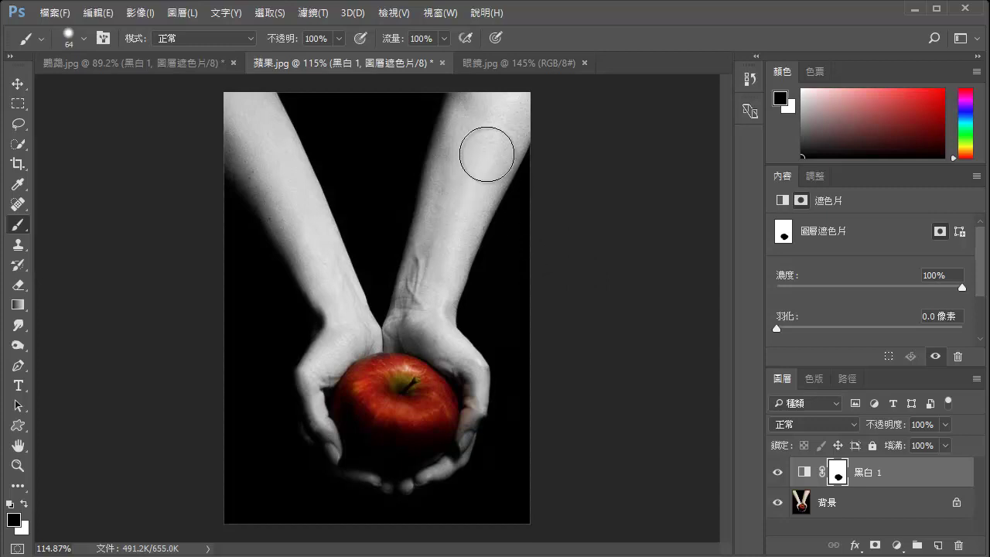
# Repaint the right arm with white on the mask so it returns to grey.
pyautogui.moveTo(469, 103)
pyautogui.mouseDown()
pyautogui.moveTo(420, 194)
pyautogui.moveTo(490, 194)
pyautogui.moveTo(505, 100)
pyautogui.moveTo(482, 273)
pyautogui.mouseUp()
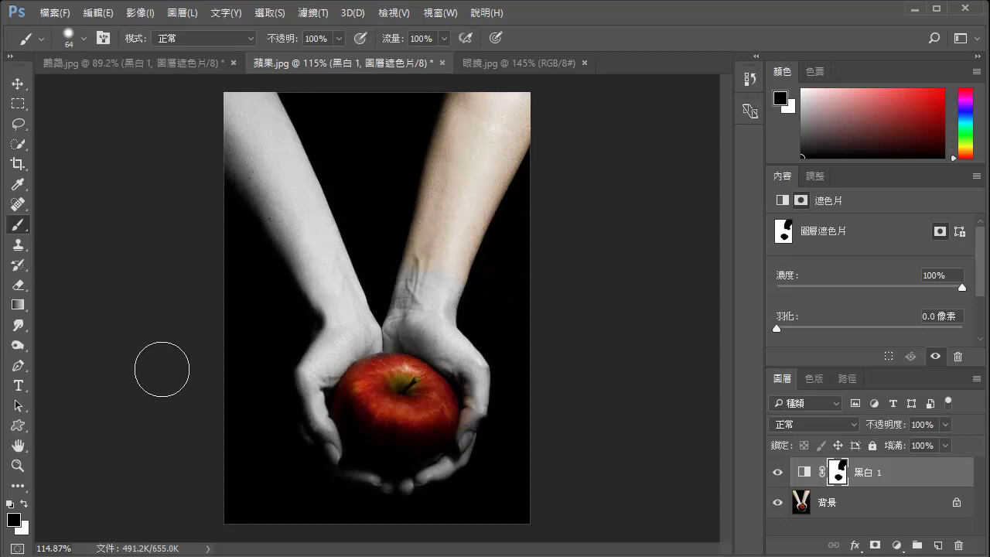
pyautogui.click(24, 504)
pyautogui.moveTo(398, 290)
pyautogui.mouseDown()
pyautogui.moveTo(438, 218)
pyautogui.moveTo(486, 194)
pyautogui.moveTo(404, 206)
pyautogui.moveTo(492, 115)
pyautogui.moveTo(502, 175)
pyautogui.mouseUp()
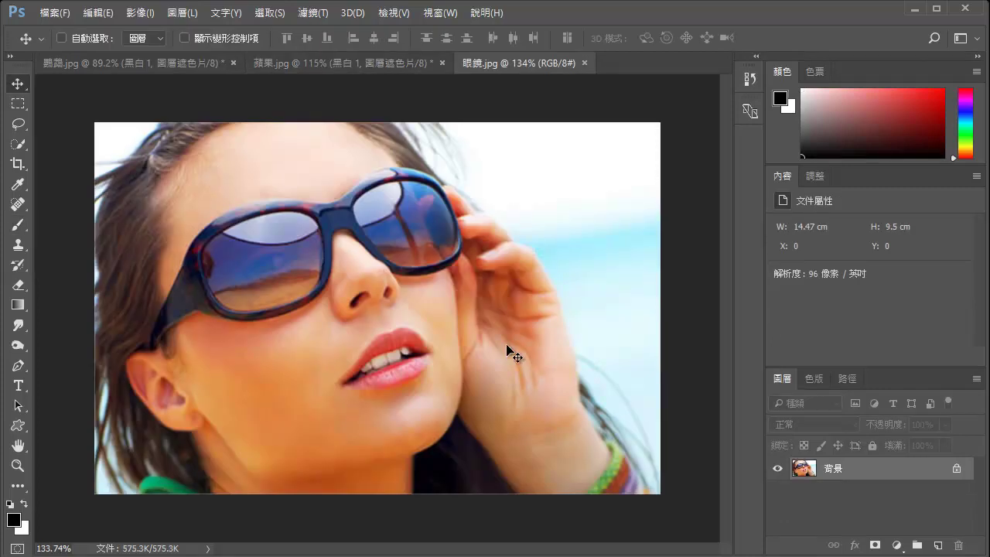
# Add a Black & White layer to the sunglasses portrait and paint black on its mask to restore lens colour.
pyautogui.click(815, 175)
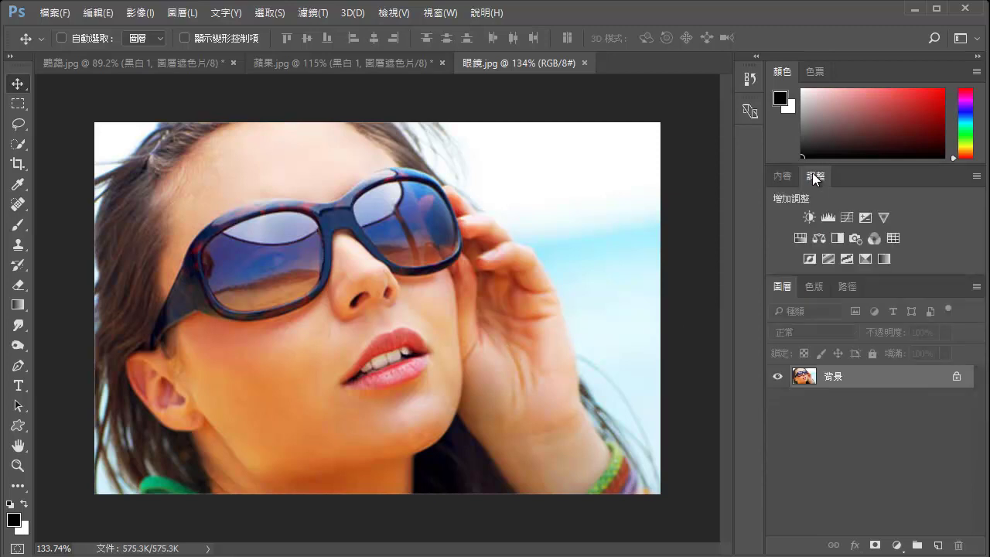
pyautogui.click(837, 238)
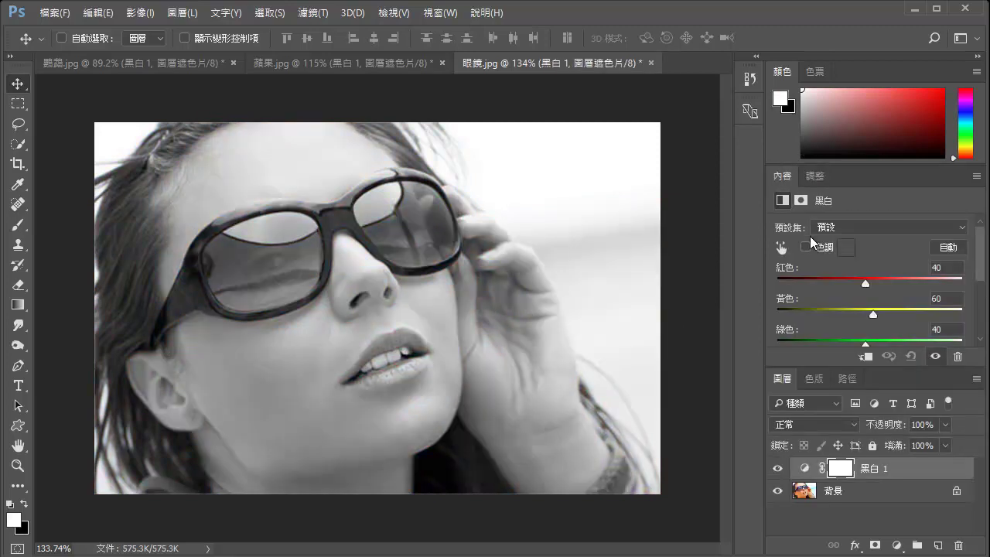
pyautogui.click(17, 226)
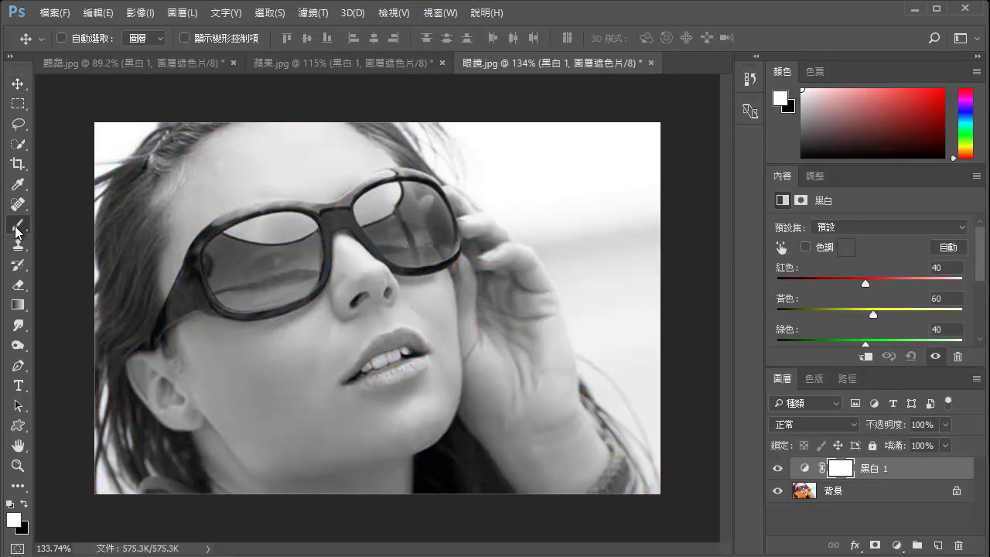
pyautogui.click(25, 504)
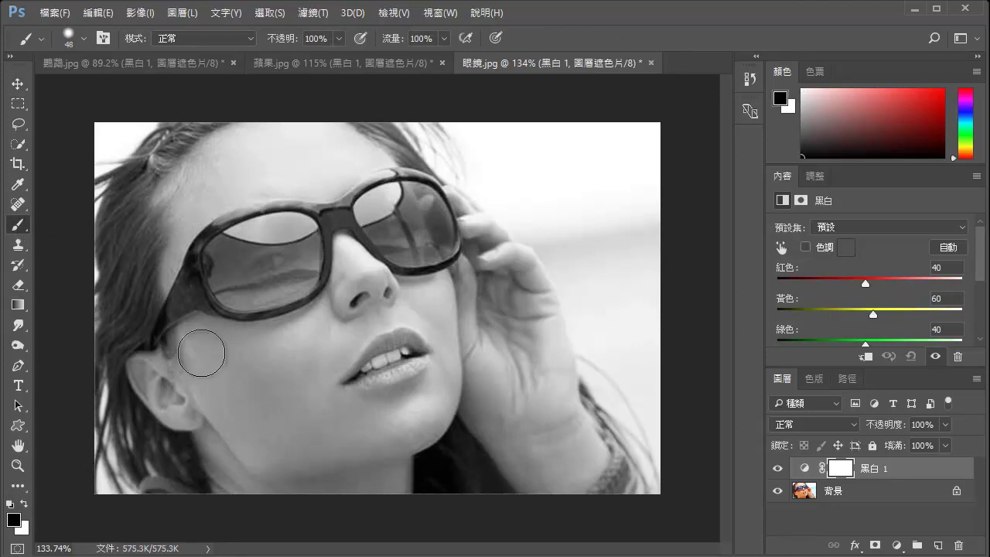
pyautogui.moveTo(243, 241)
pyautogui.mouseDown()
pyautogui.moveTo(221, 258)
pyautogui.moveTo(251, 283)
pyautogui.moveTo(371, 209)
pyautogui.moveTo(402, 255)
pyautogui.moveTo(448, 232)
pyautogui.moveTo(396, 207)
pyautogui.moveTo(437, 228)
pyautogui.moveTo(426, 247)
pyautogui.moveTo(387, 248)
pyautogui.mouseUp()
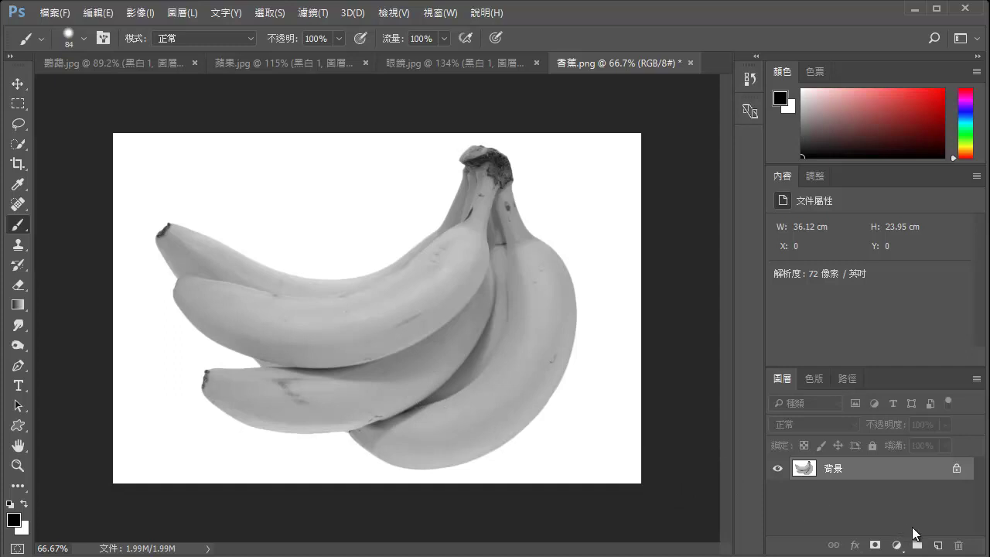
# On a new empty layer, paint yellow R235 G190 B45 over the left banana tips.
pyautogui.click(937, 545)
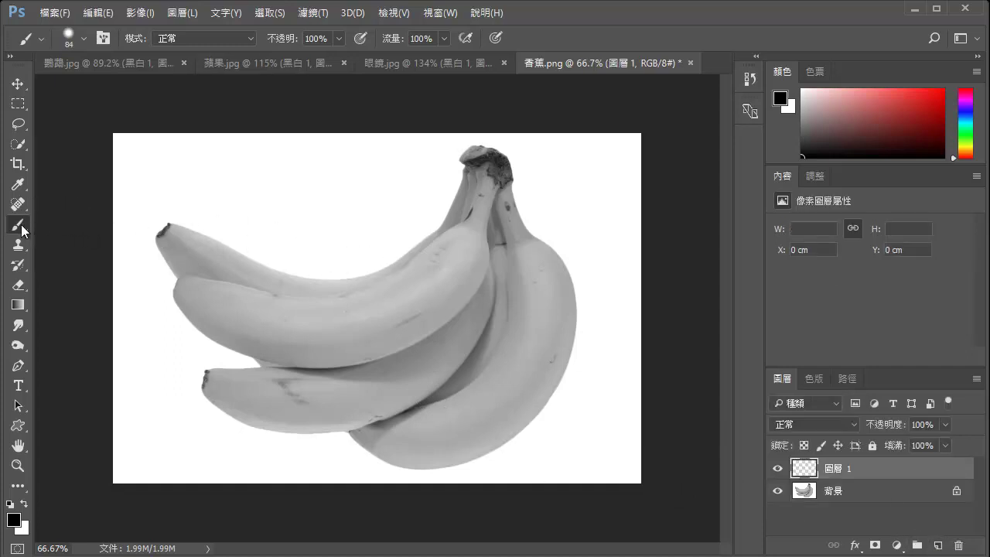
pyautogui.click(14, 520)
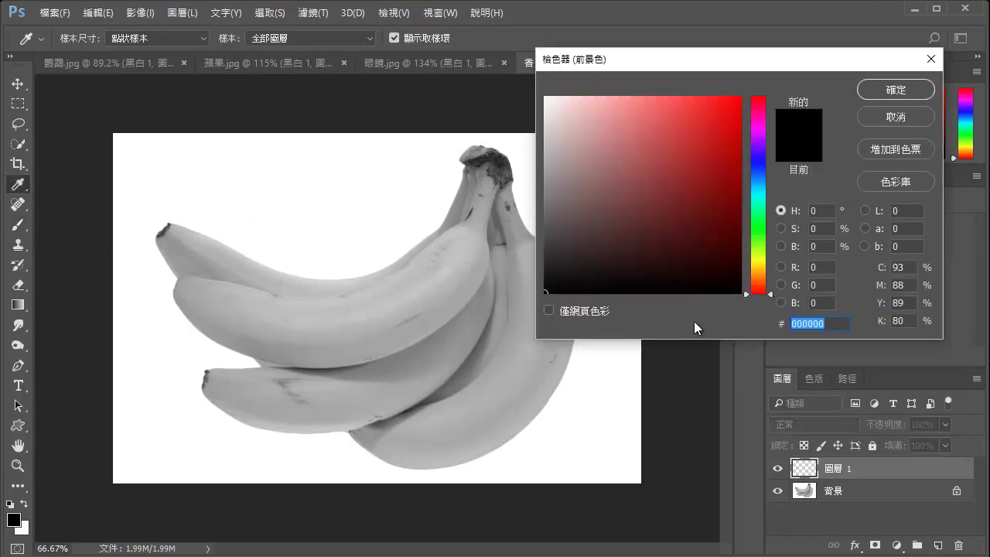
pyautogui.click(823, 266)
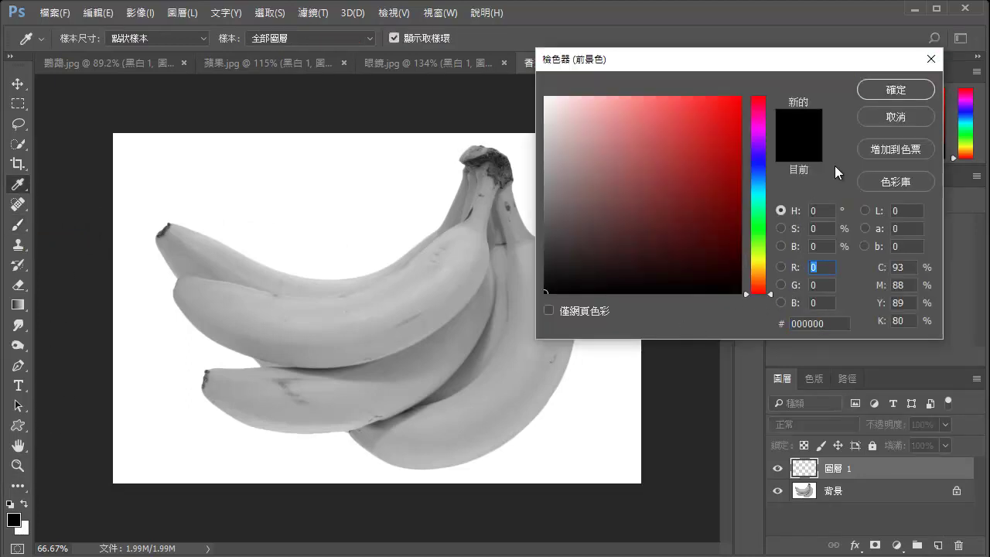
pyautogui.write('235')
pyautogui.press('Tab')
pyautogui.write('190')
pyautogui.press('Tab')
pyautogui.write('45')
pyautogui.press('Tab')
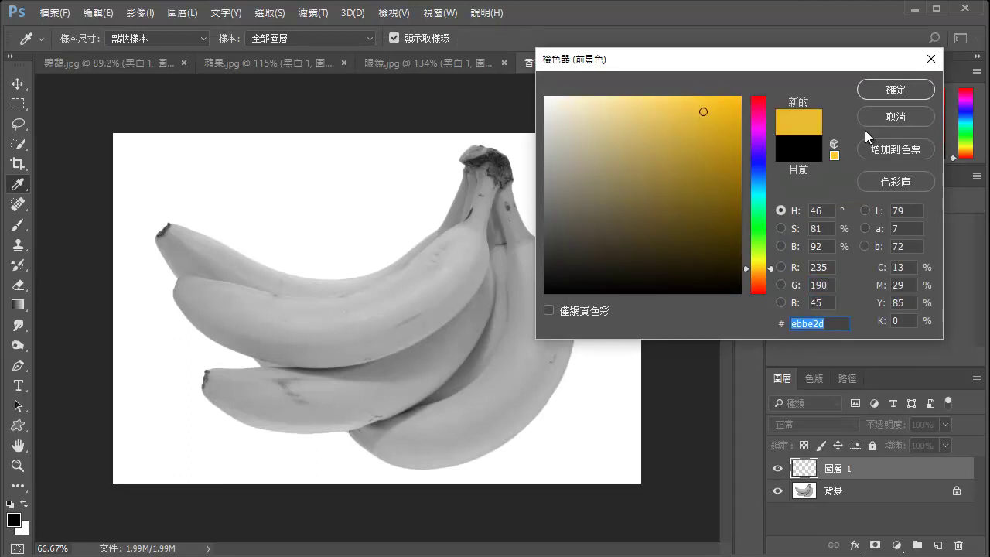
pyautogui.click(885, 82)
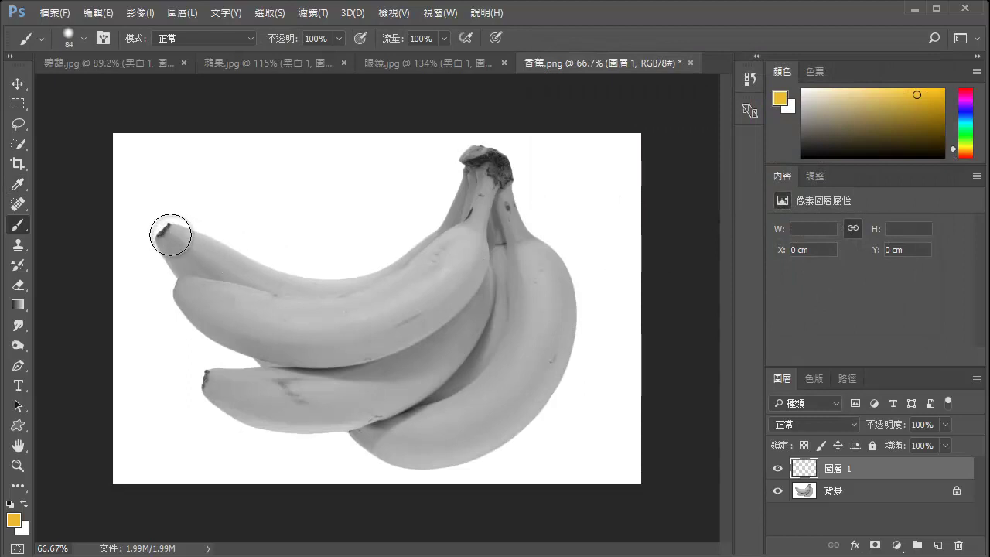
pyautogui.click(167, 233)
pyautogui.moveTo(167, 232)
pyautogui.mouseDown()
pyautogui.moveTo(177, 270)
pyautogui.moveTo(177, 232)
pyautogui.moveTo(190, 313)
pyautogui.moveTo(186, 236)
pyautogui.moveTo(231, 342)
pyautogui.moveTo(209, 225)
pyautogui.moveTo(264, 349)
pyautogui.moveTo(239, 343)
pyautogui.mouseUp()
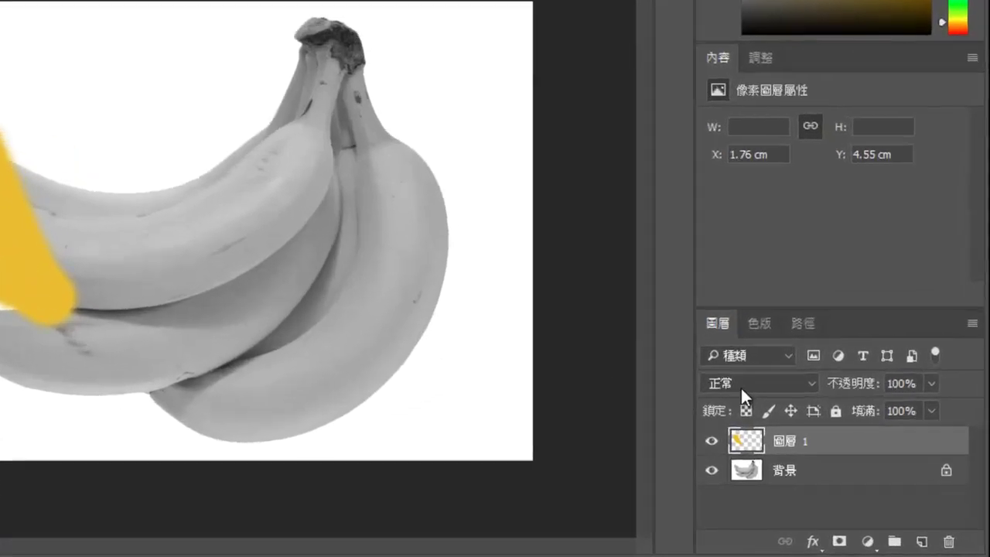
# Set the paint layer to Color blend mode and paint yellow across the bunch with a ~201 px brush.
pyautogui.click(799, 427)
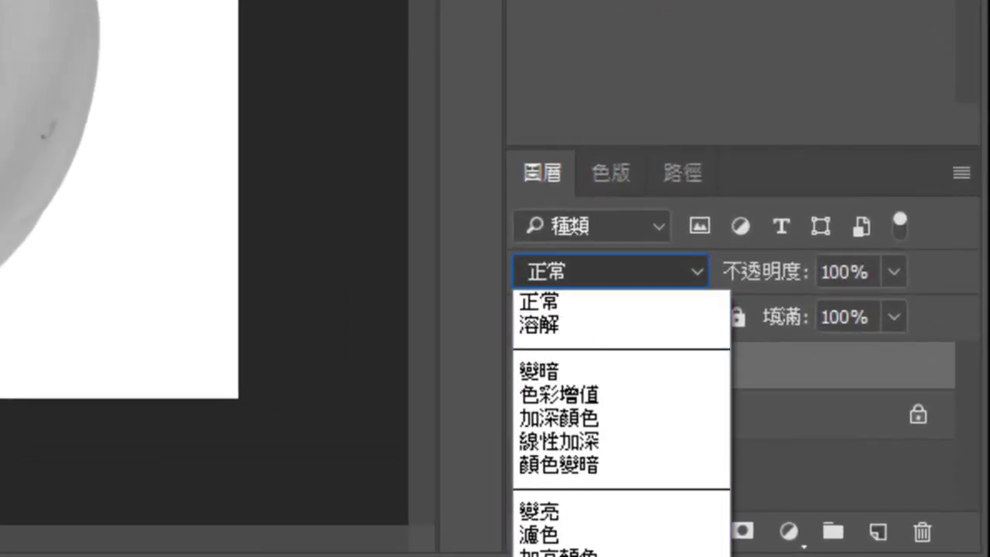
pyautogui.click(636, 304)
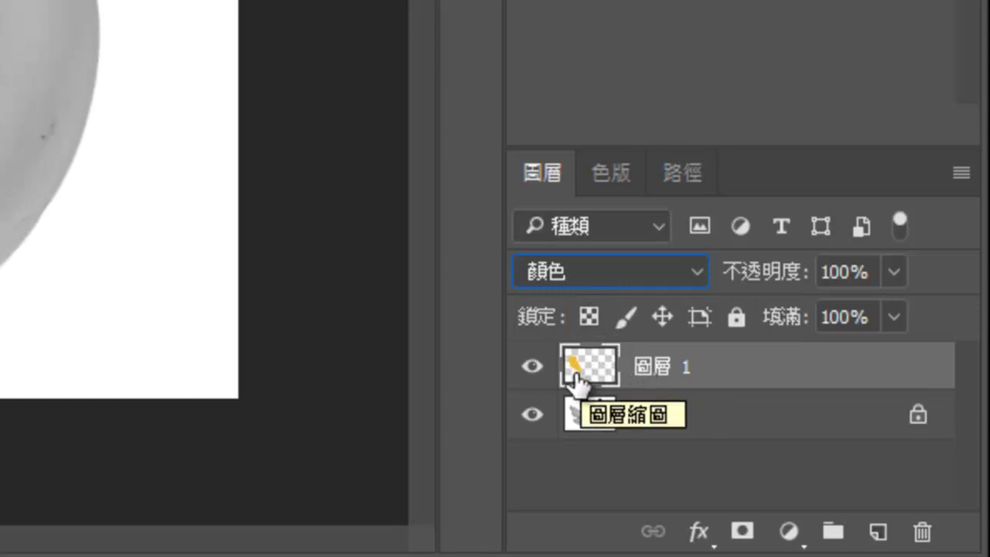
pyautogui.click(635, 419)
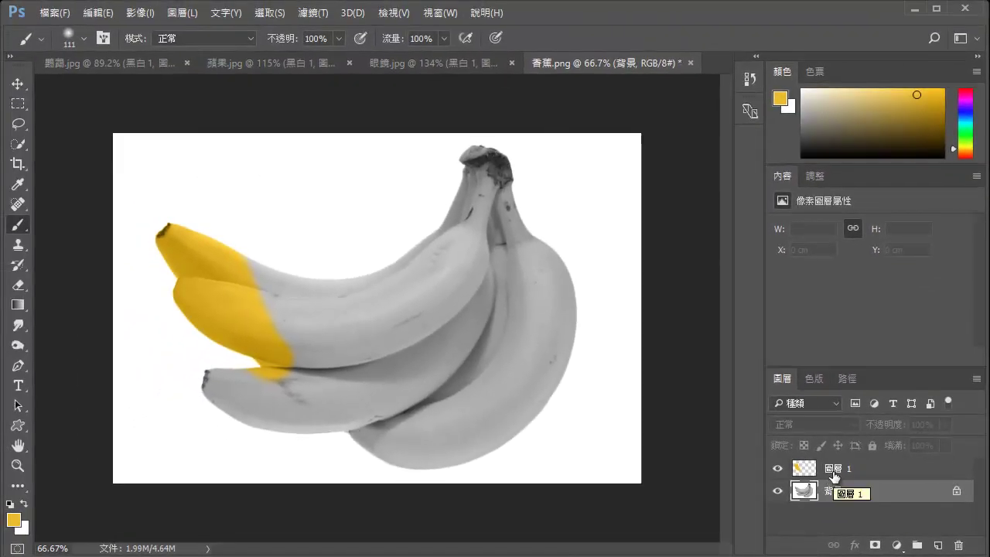
pyautogui.click(835, 470)
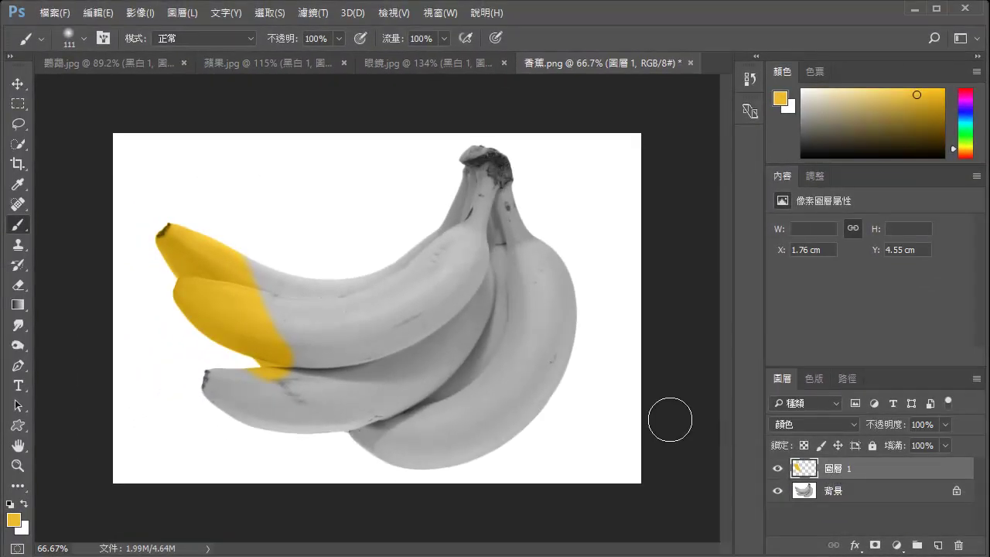
pyautogui.moveTo(577, 389); pyautogui.dragTo(603, 393)
pyautogui.moveTo(329, 317)
pyautogui.mouseDown()
pyautogui.moveTo(260, 375)
pyautogui.moveTo(380, 358)
pyautogui.moveTo(441, 325)
pyautogui.moveTo(428, 268)
pyautogui.moveTo(404, 343)
pyautogui.moveTo(398, 436)
pyautogui.moveTo(475, 436)
pyautogui.moveTo(512, 310)
pyautogui.mouseUp()
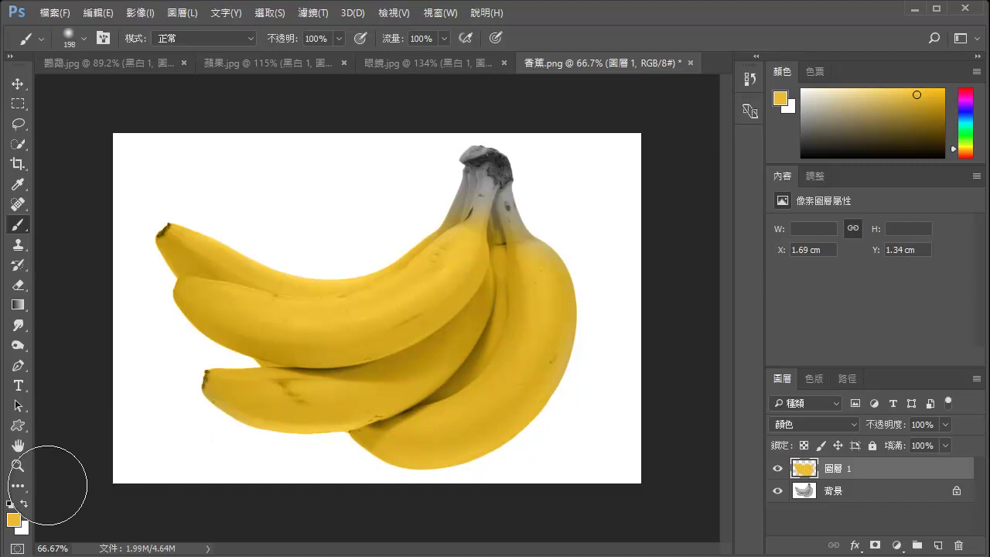
# Paint the banana stems green using R150 G190 B10 (96be0a).
pyautogui.click(14, 520)
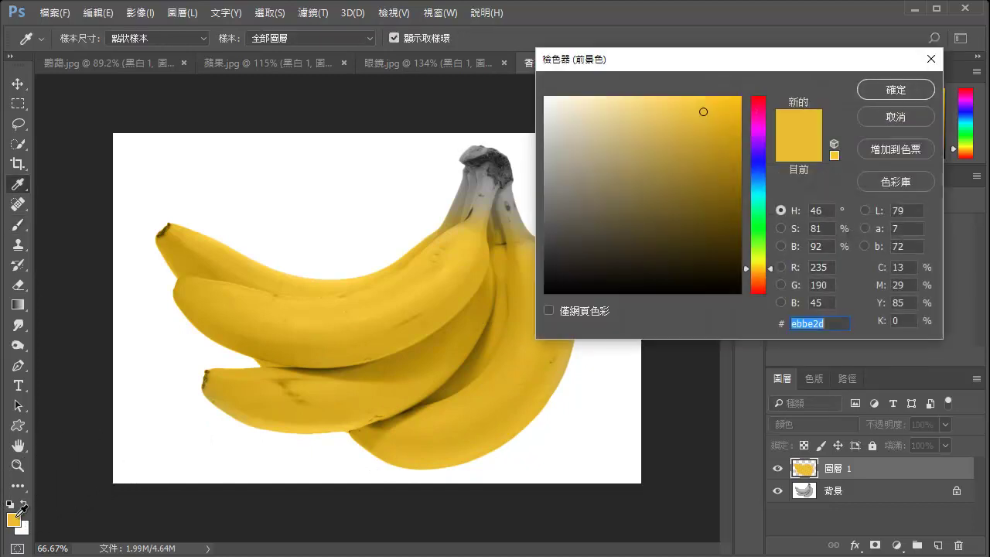
pyautogui.doubleClick(818, 267)
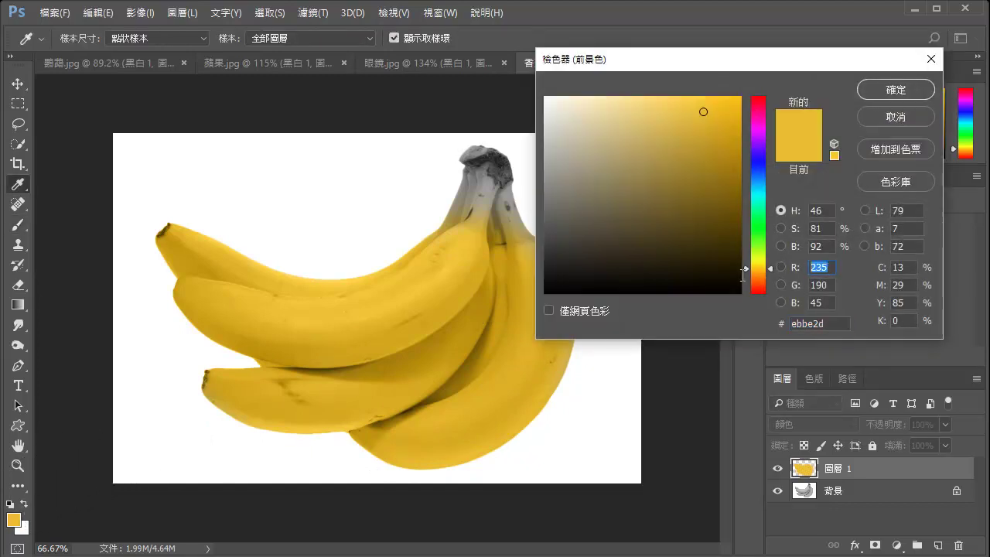
pyautogui.write('150')
pyautogui.press('Tab')
pyautogui.write('190')
pyautogui.press('Tab')
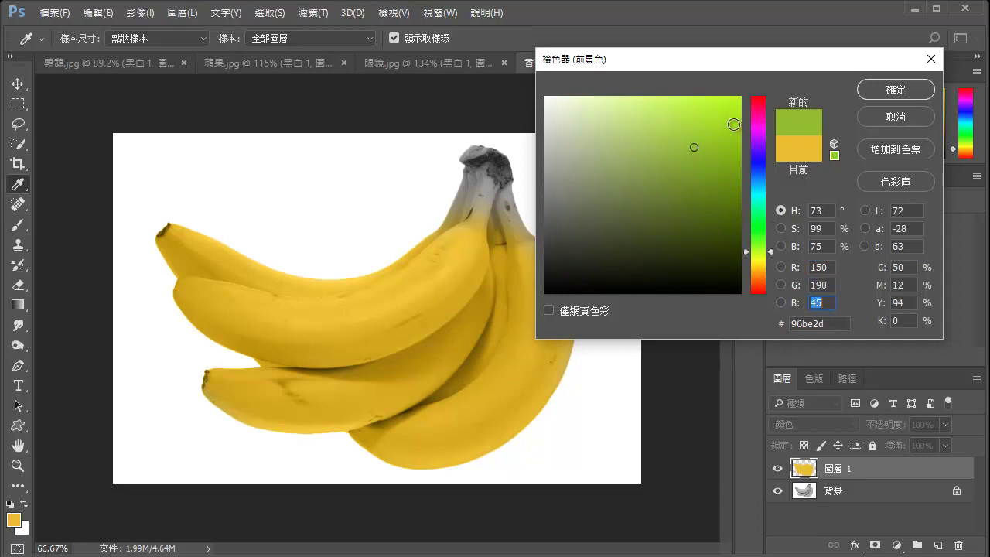
pyautogui.write('10')
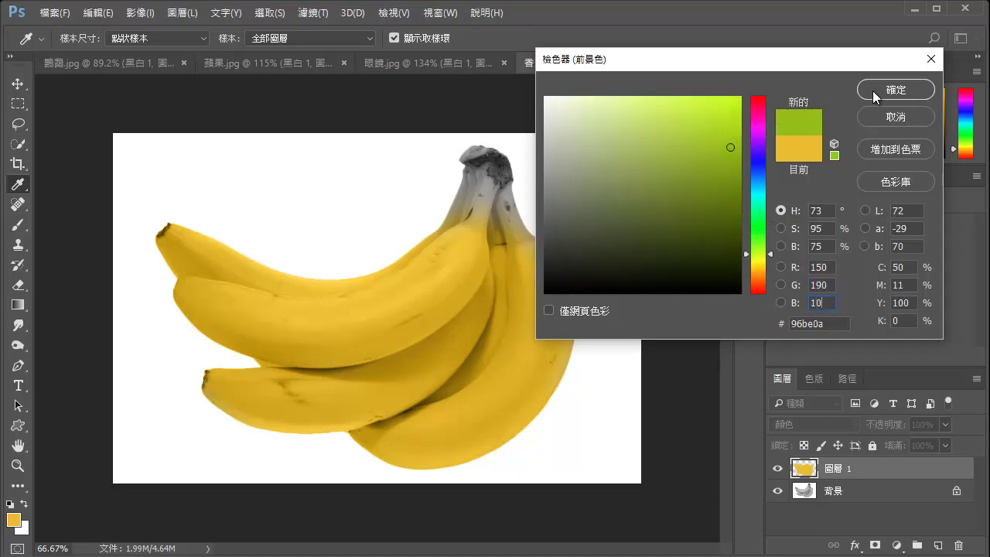
pyautogui.click(872, 90)
pyautogui.press('b')
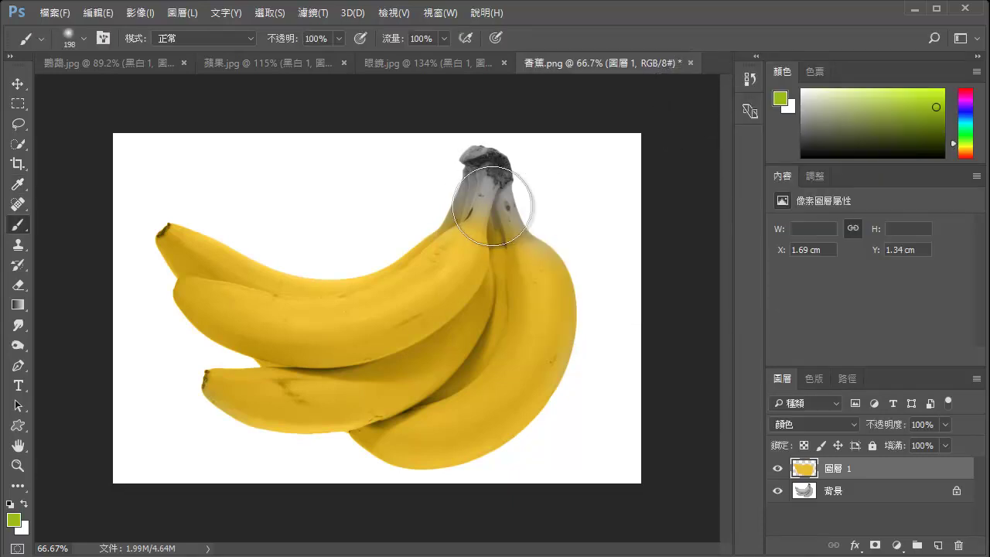
pyautogui.moveTo(464, 187); pyautogui.dragTo(534, 196)
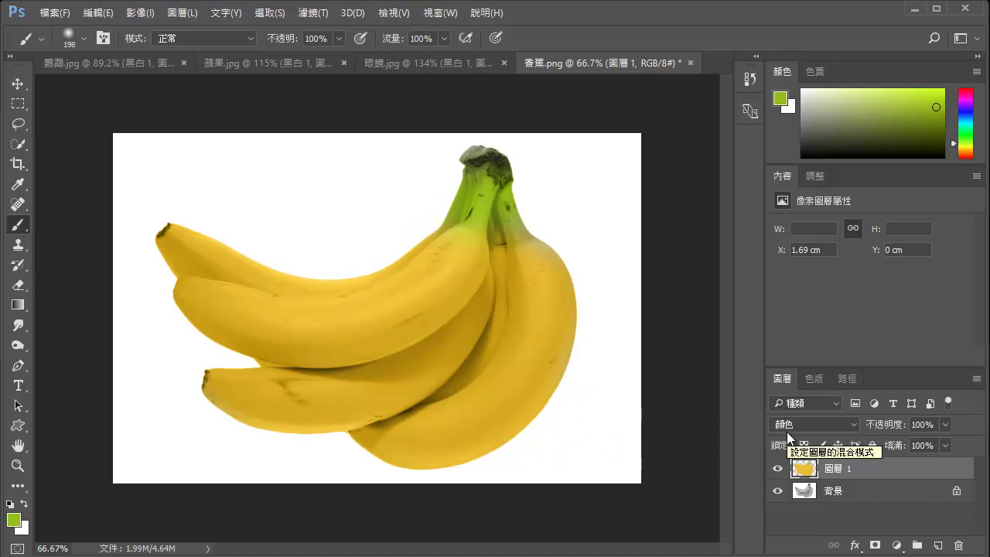
pyautogui.press('v')
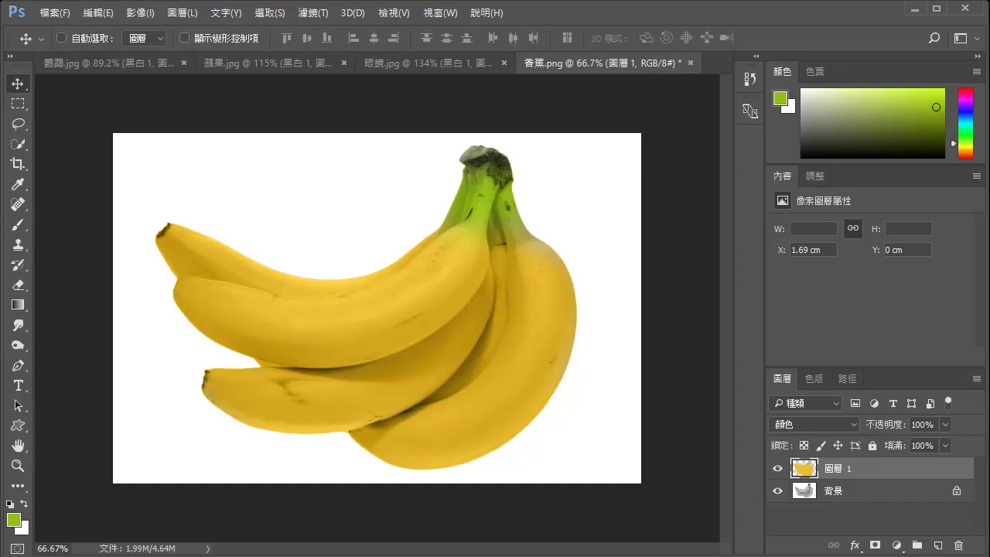